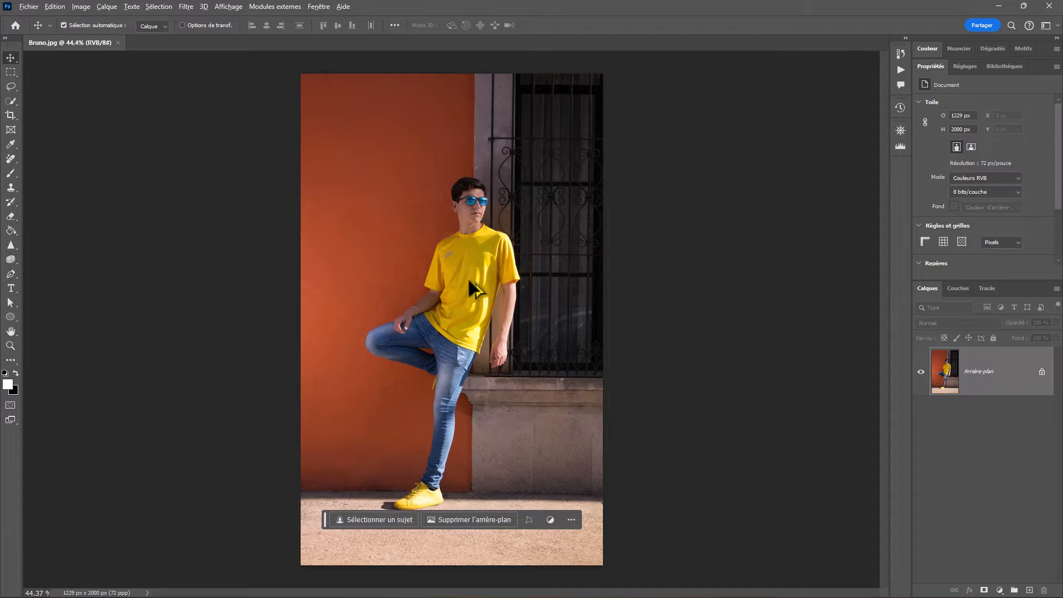
Select the man's yellow T-shirt, including both sleeves, with the Quick Selection tool
scroll(470, 283, "up", 10)
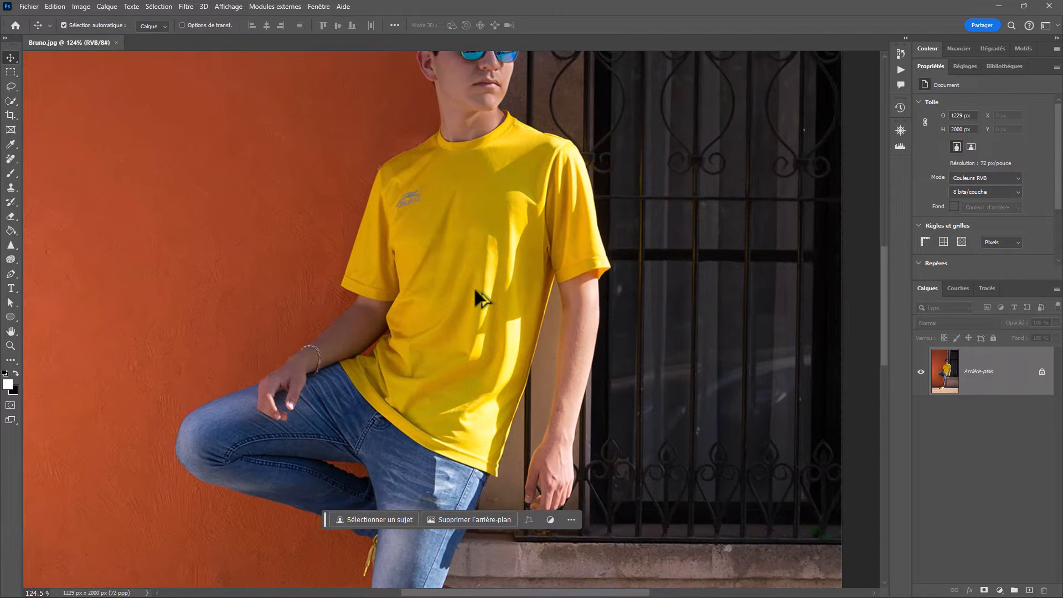
scroll(475, 291, "up", 3)
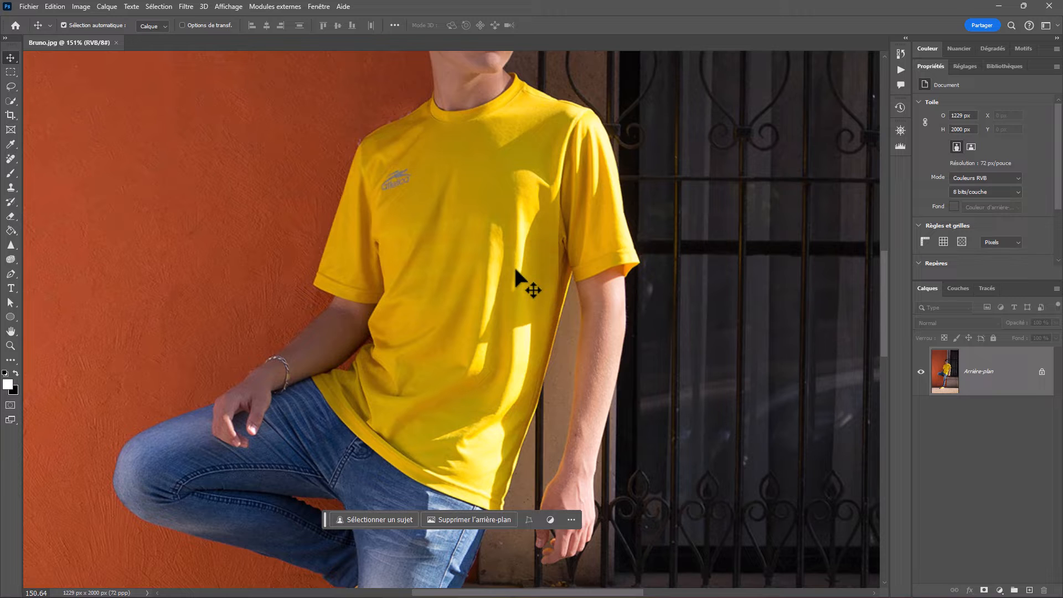
left_click(12, 102)
left_click(2, 113)
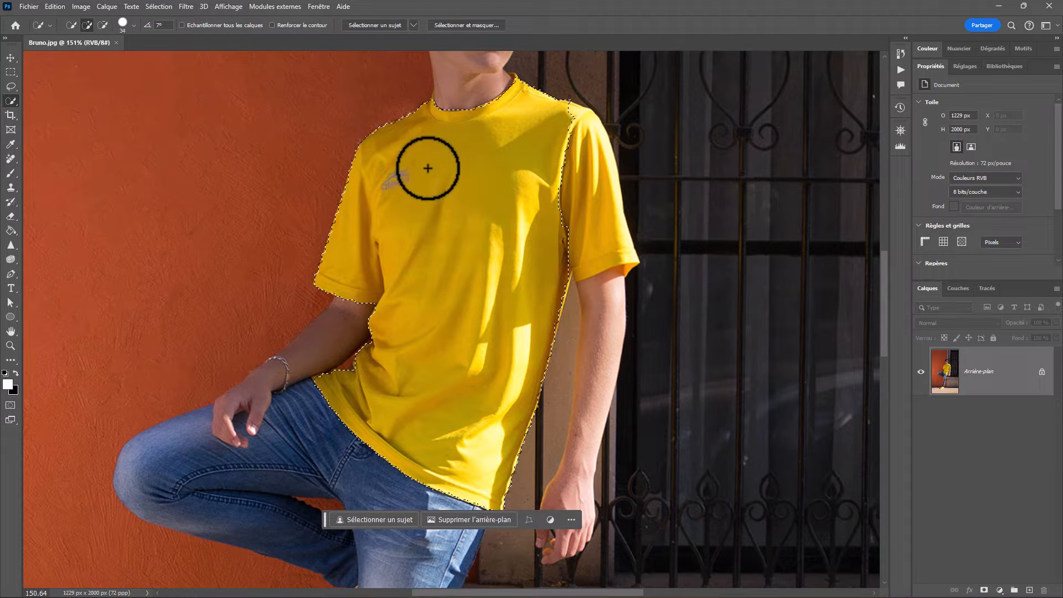
left_click_drag(439, 178, 438, 192)
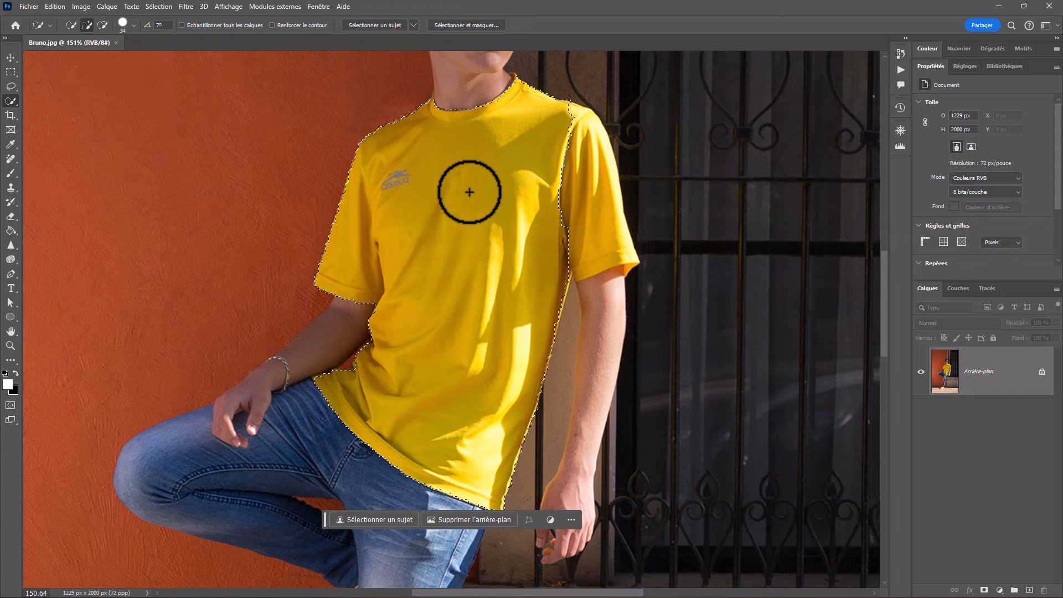
mouse_move(546, 150)
left_mouse_down()
mouse_move(569, 136)
mouse_move(577, 171)
mouse_move(552, 173)
left_mouse_up()
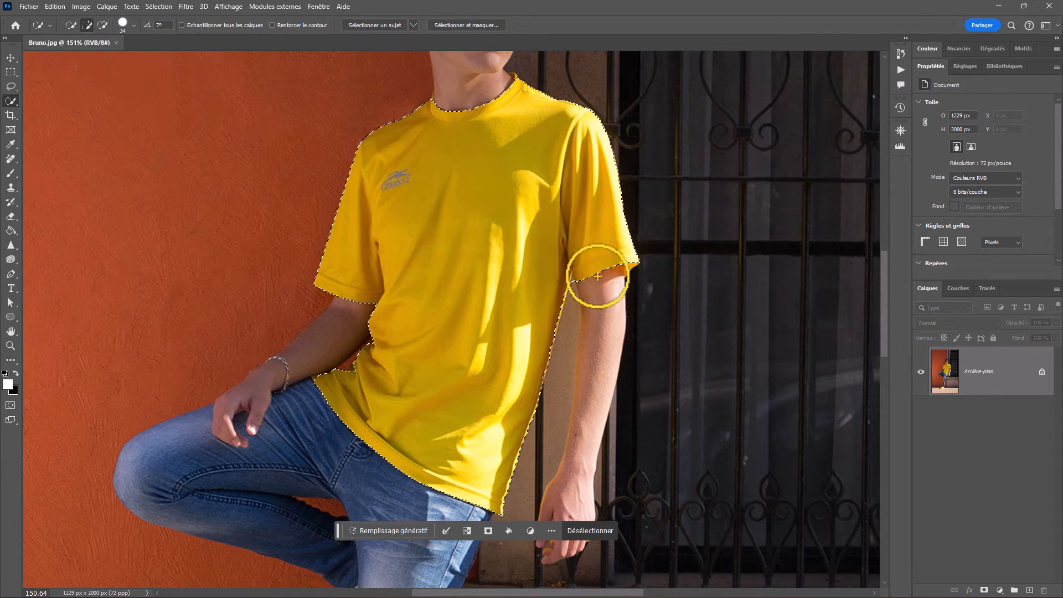
Subtract the wall gap between the shirt and the arm, below the right-hand sleeve, from the selection using a small Quick Selection brush
scroll(579, 280, "up", 6)
scroll(572, 279, "up", 2)
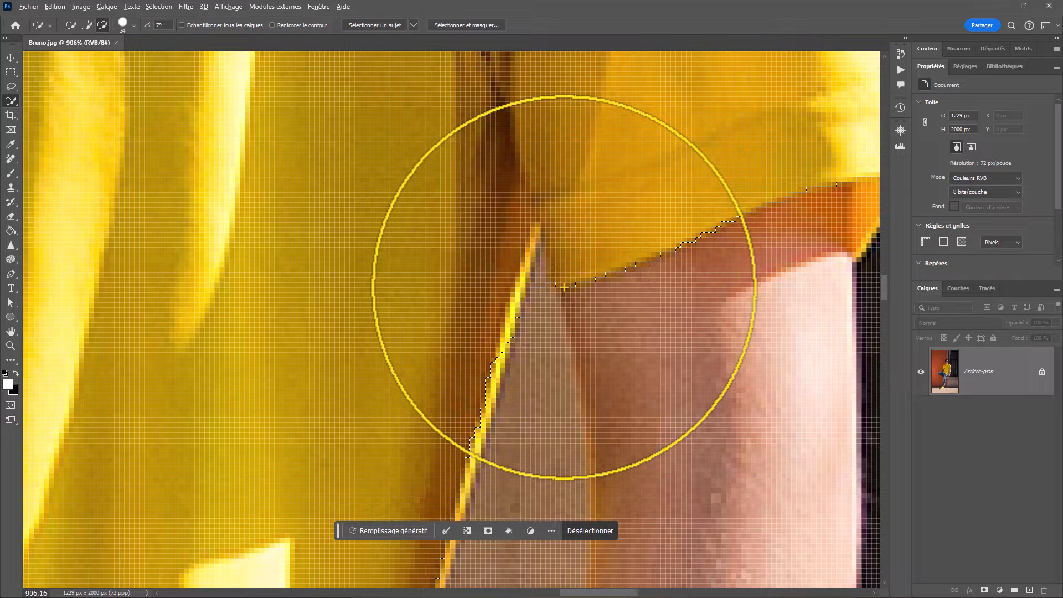
left_click_drag(563, 287, 505, 283)
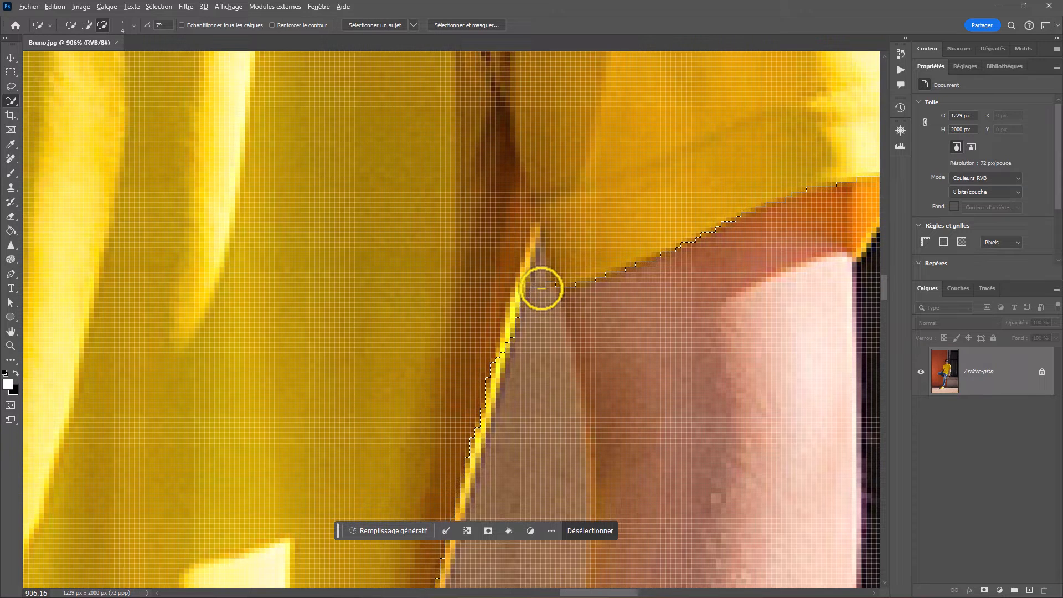
left_click(541, 286)
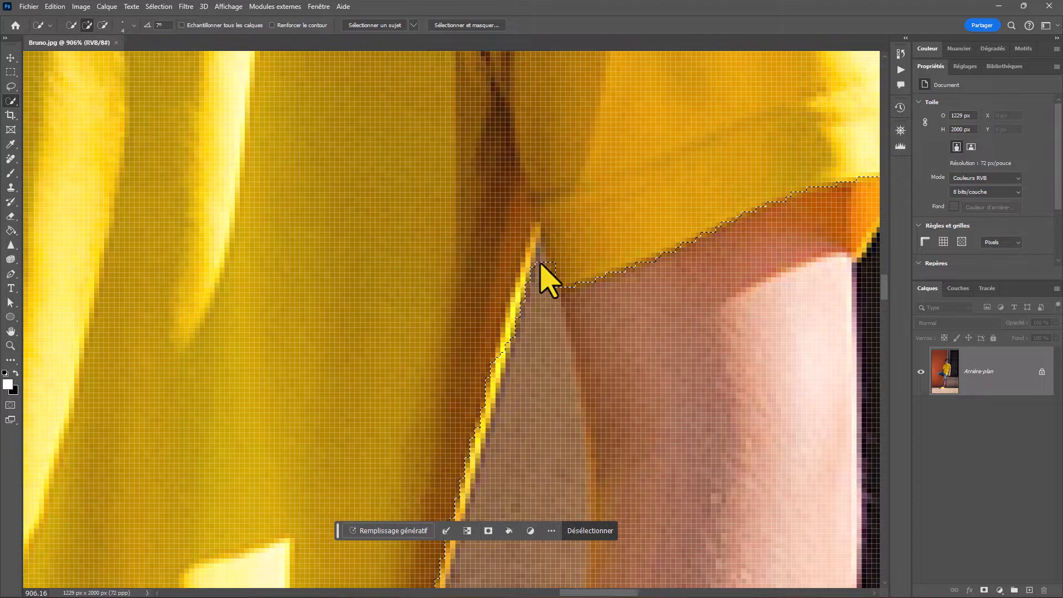
left_click(543, 253)
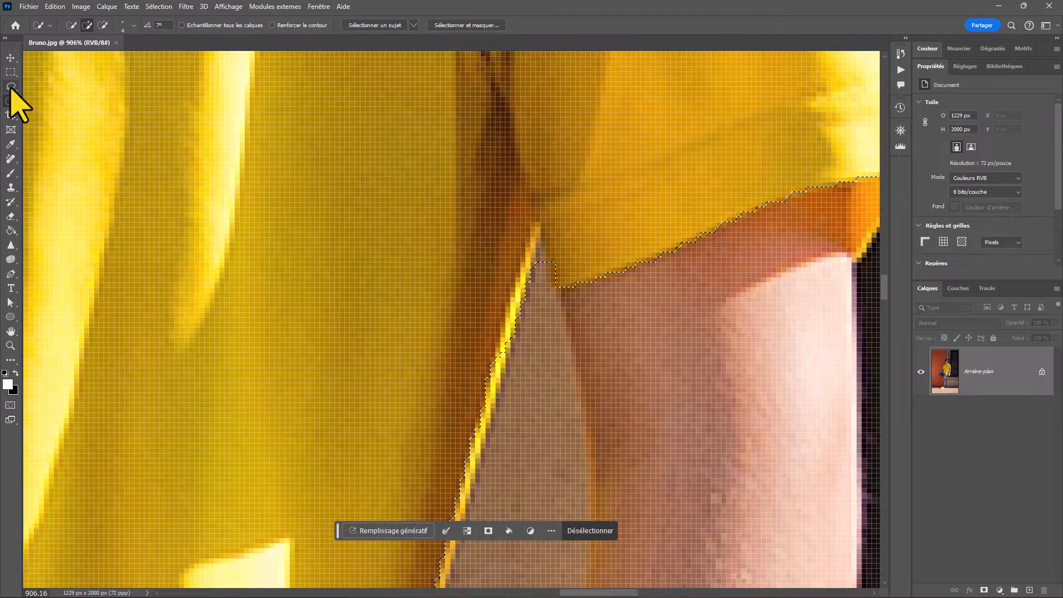
Trim the narrow tip of the armpit gap out of the selection with the Polygonal Lasso in subtract mode
left_click_drag(11, 87, 60, 98)
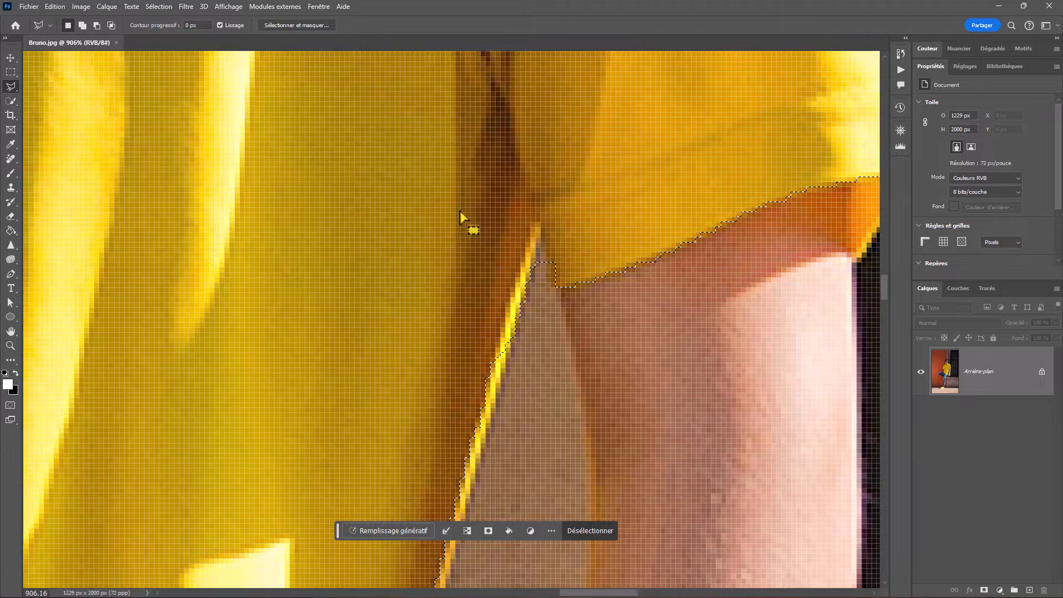
key("alt")
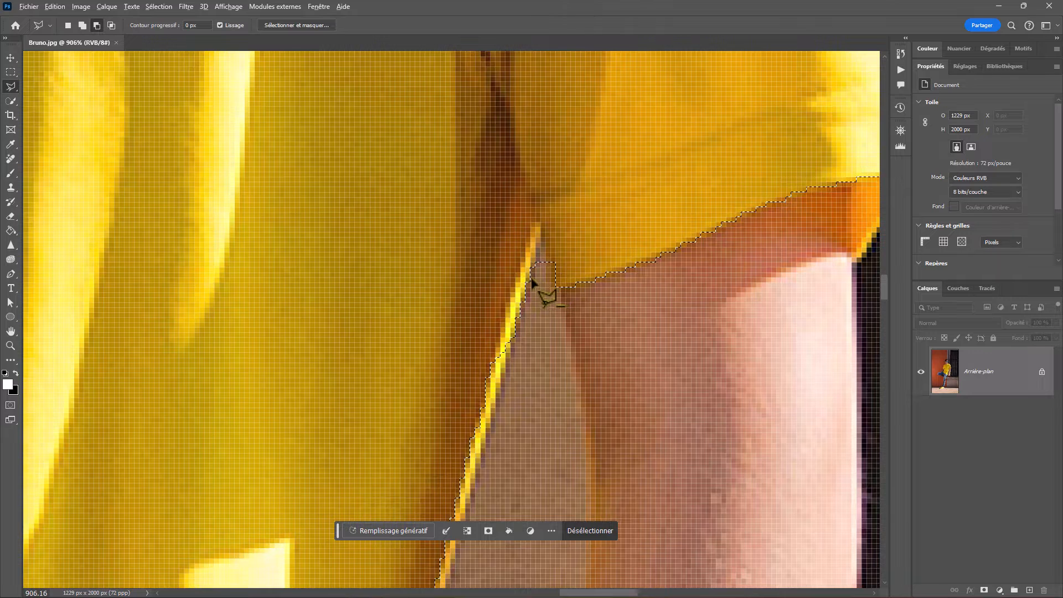
left_click(530, 272)
left_click(542, 238)
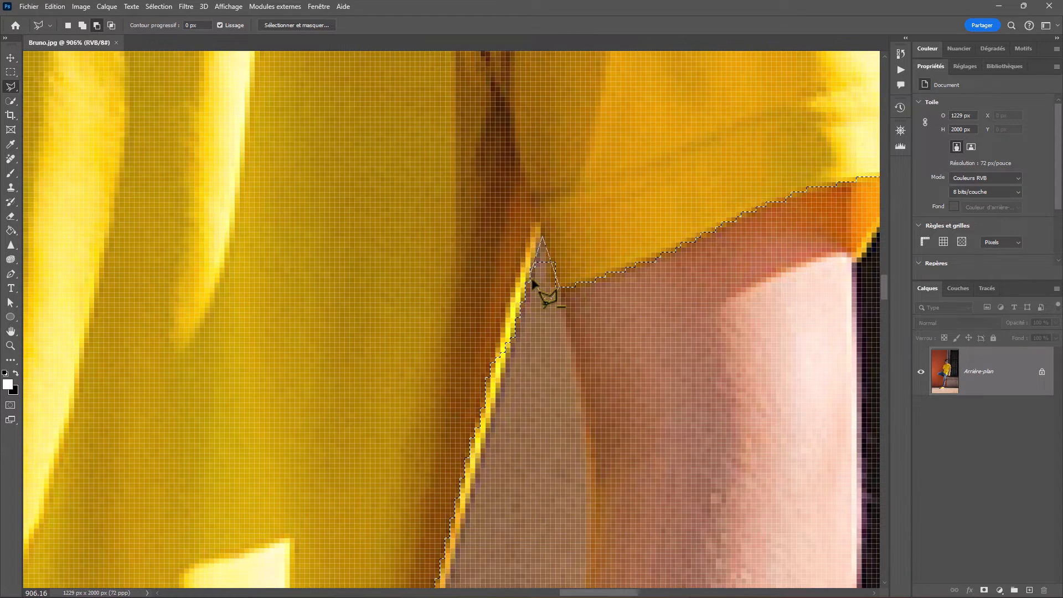
left_click(530, 273)
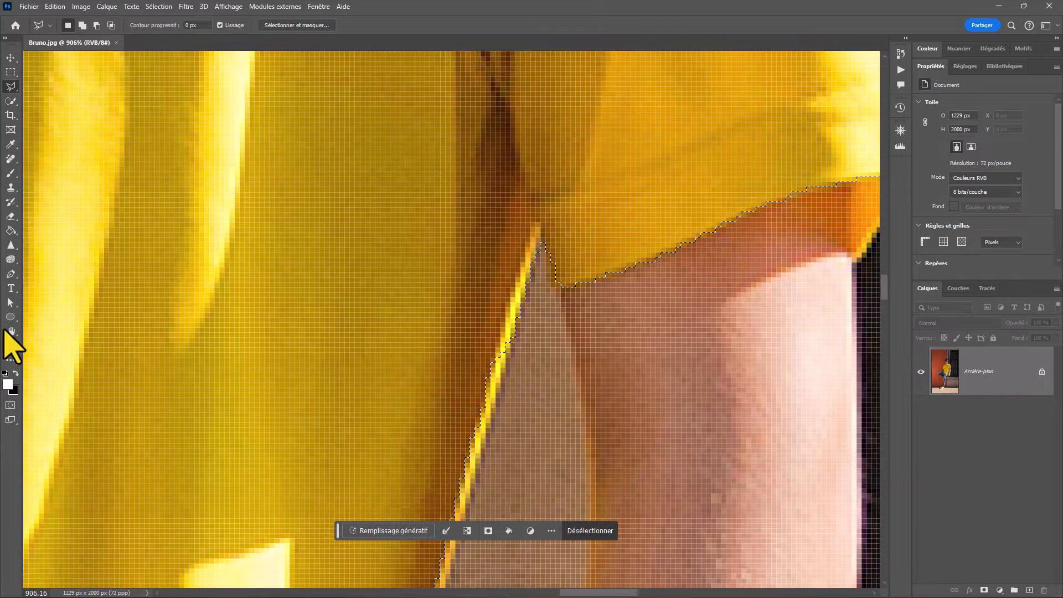
Add the missing collar tip on the left side of the neck to the selection with the Polygonal Lasso
double_click(10, 332)
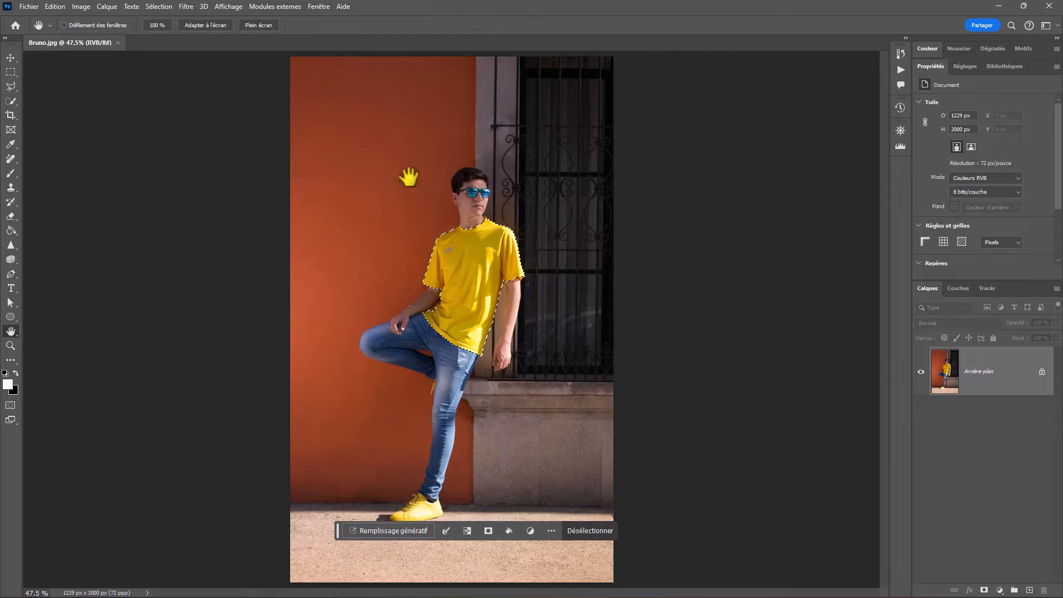
scroll(468, 253, "up", 12)
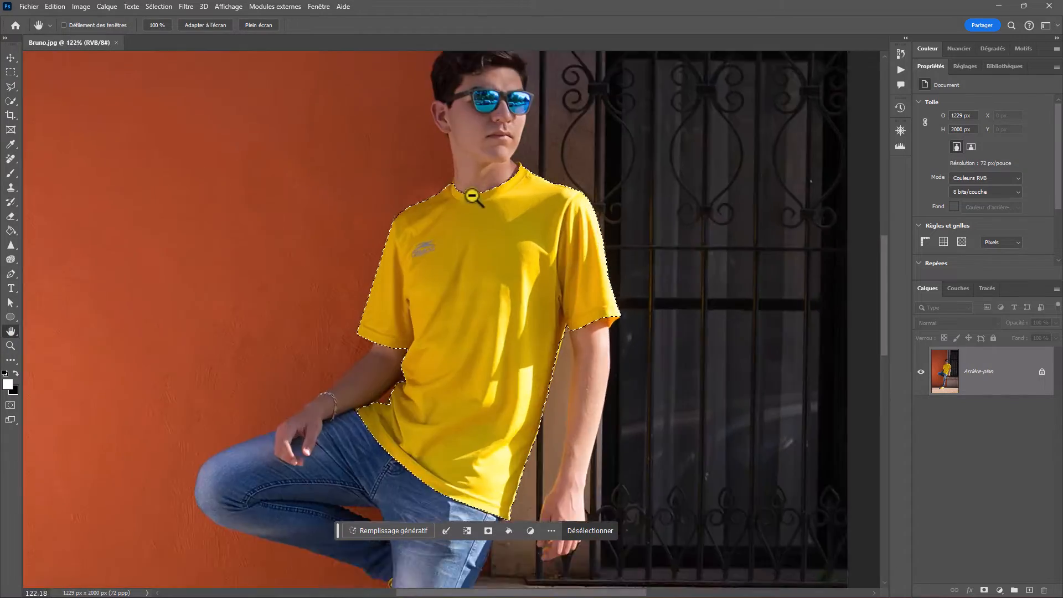
scroll(441, 172, "up", 3)
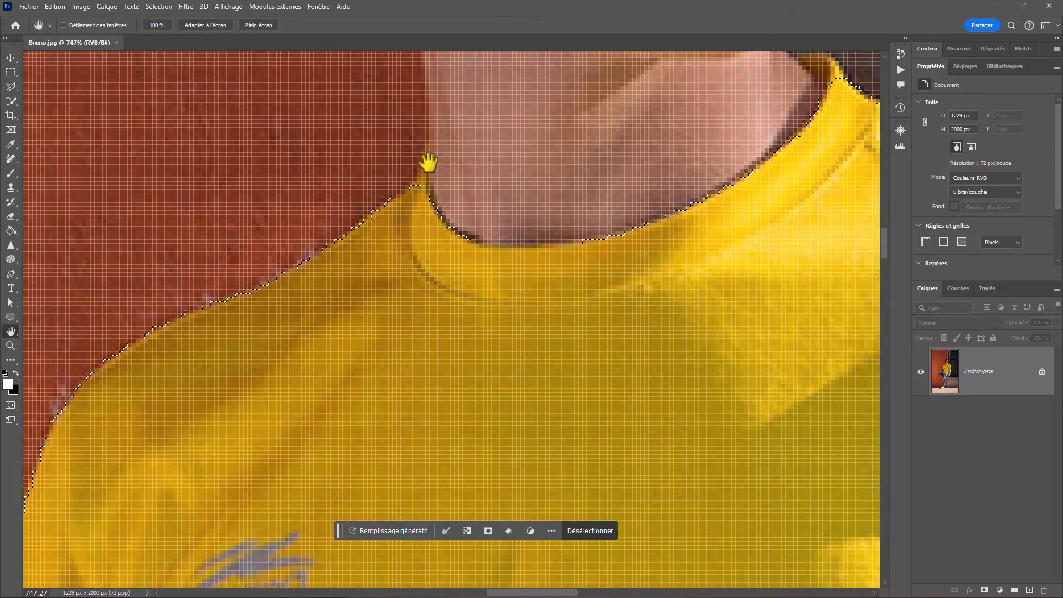
left_click(11, 86)
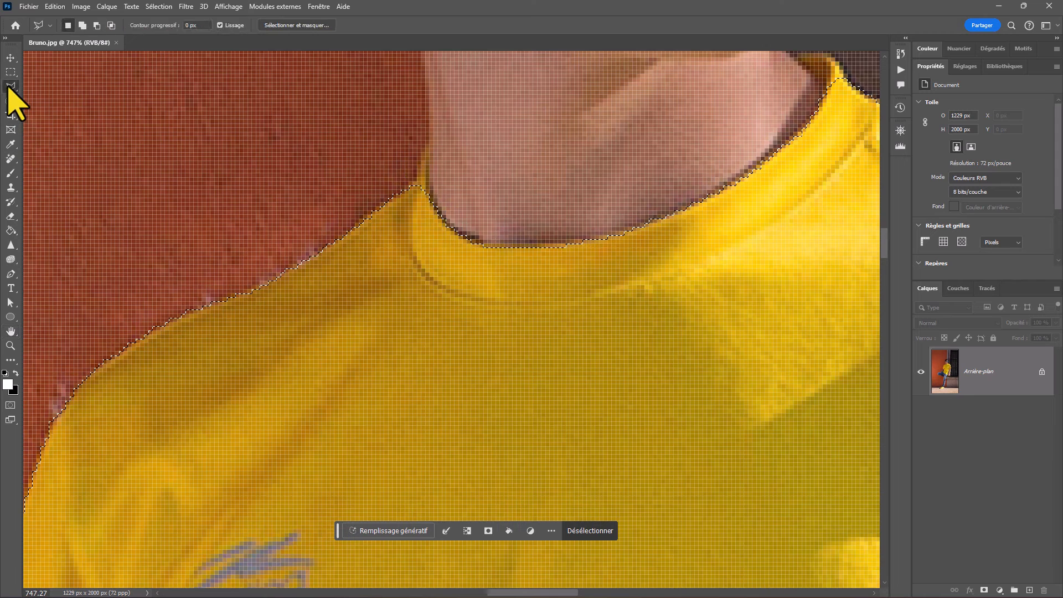
key("shift")
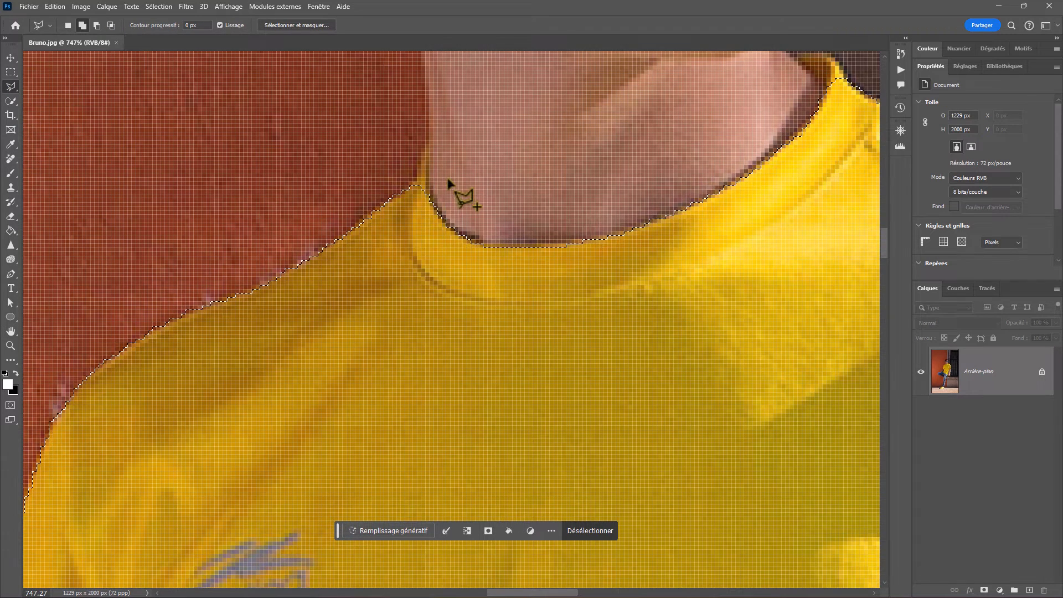
left_click(407, 191)
left_click(419, 176)
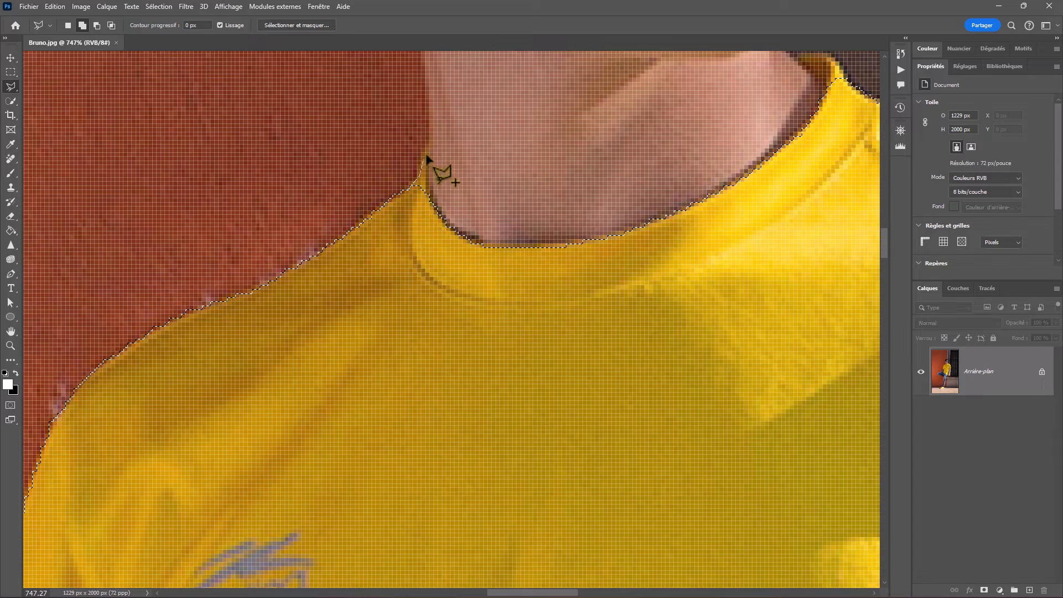
left_click(429, 149)
left_click(426, 176)
left_click(431, 204)
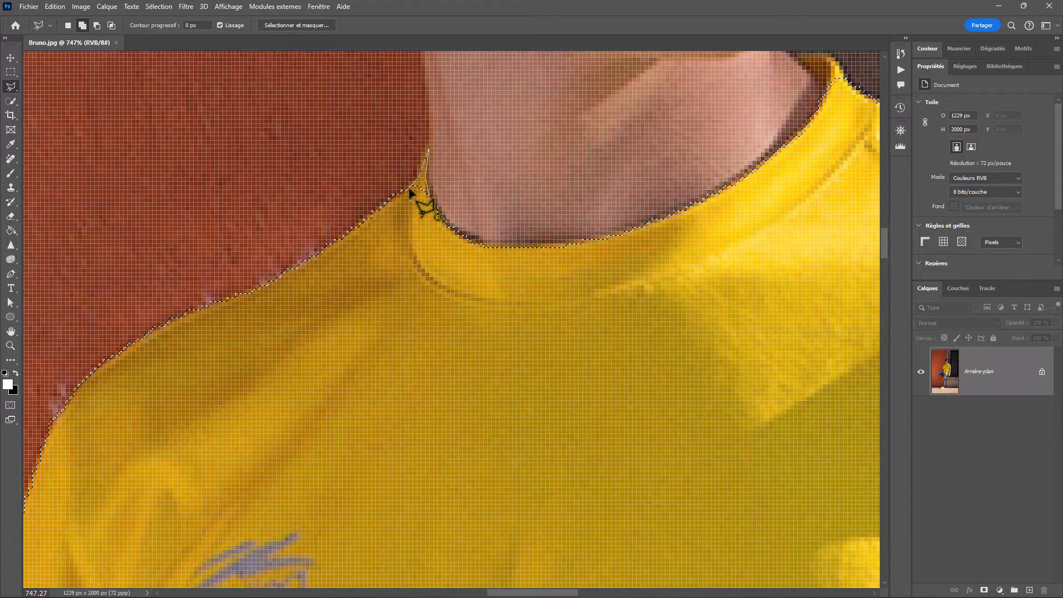
left_click(449, 184)
Add the inner back part of the collar on the right side of the neck to the selection with the Polygonal Lasso
left_click_drag(782, 147, 268, 296)
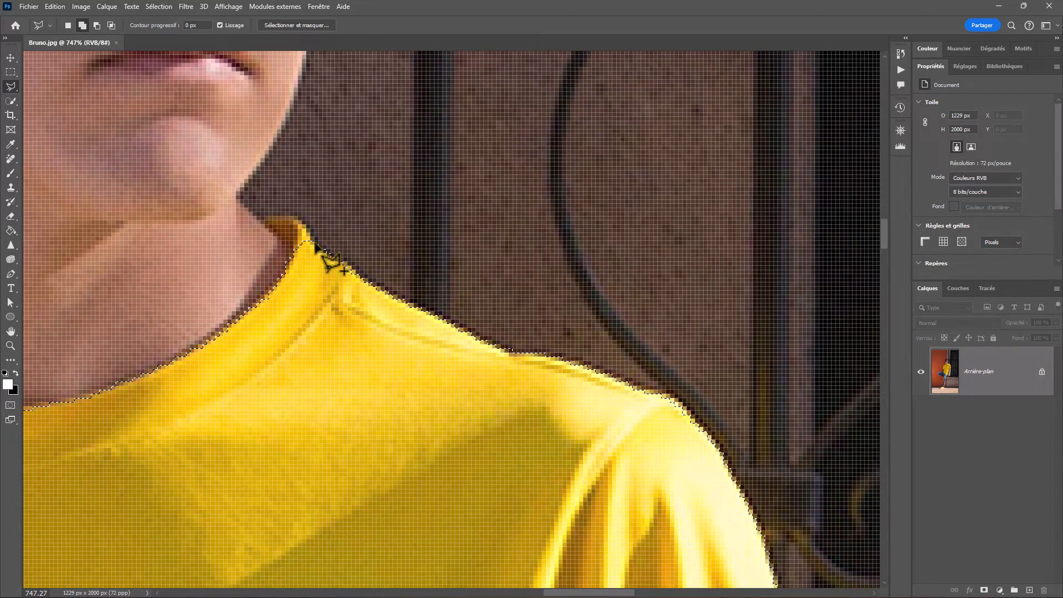
left_click(301, 223)
left_click(262, 220)
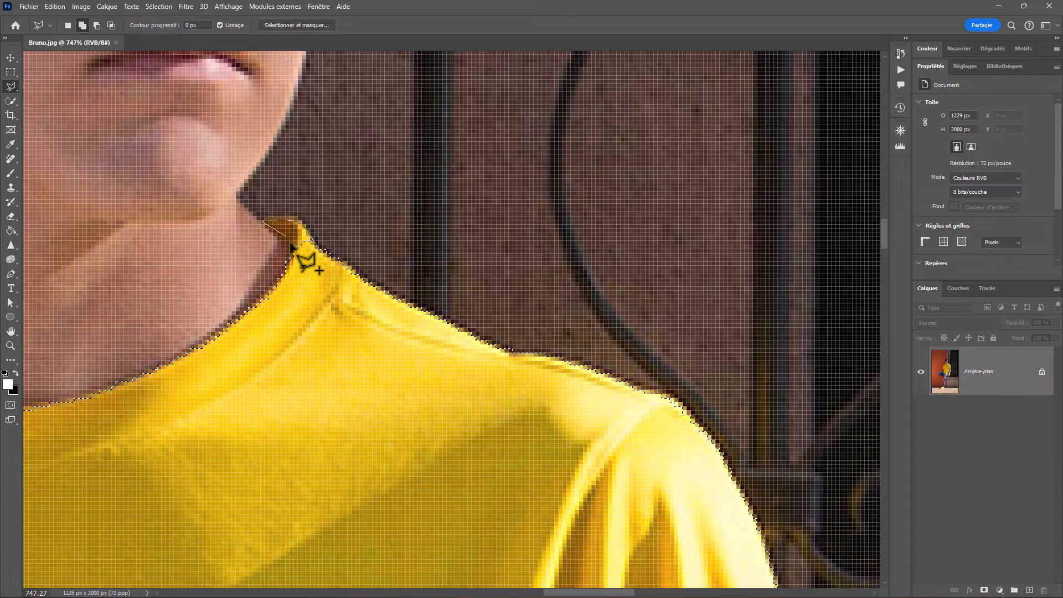
double_click(308, 264)
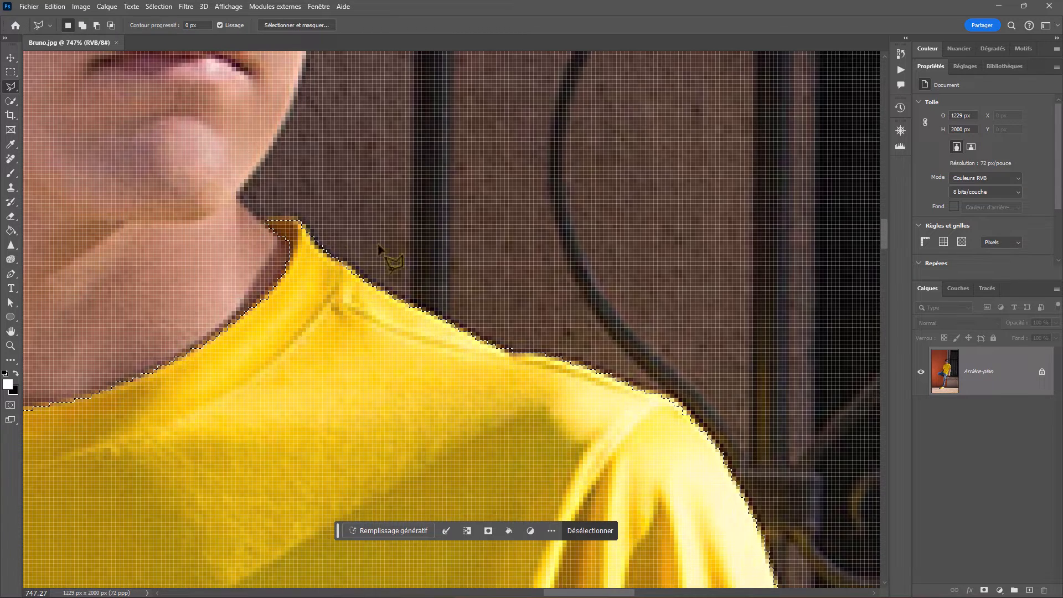
Add the orange underside of the right-hand sleeve to the selection with Quick Selection and subtract the dark background spill beside it
double_click(11, 331)
scroll(475, 291, "up", 7)
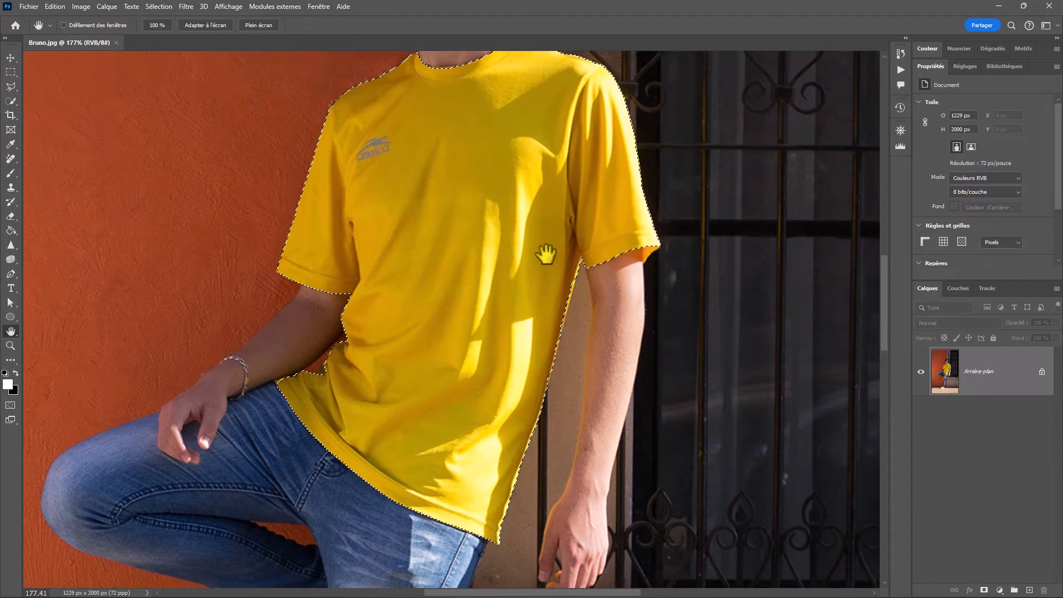
left_click_drag(546, 254, 534, 282)
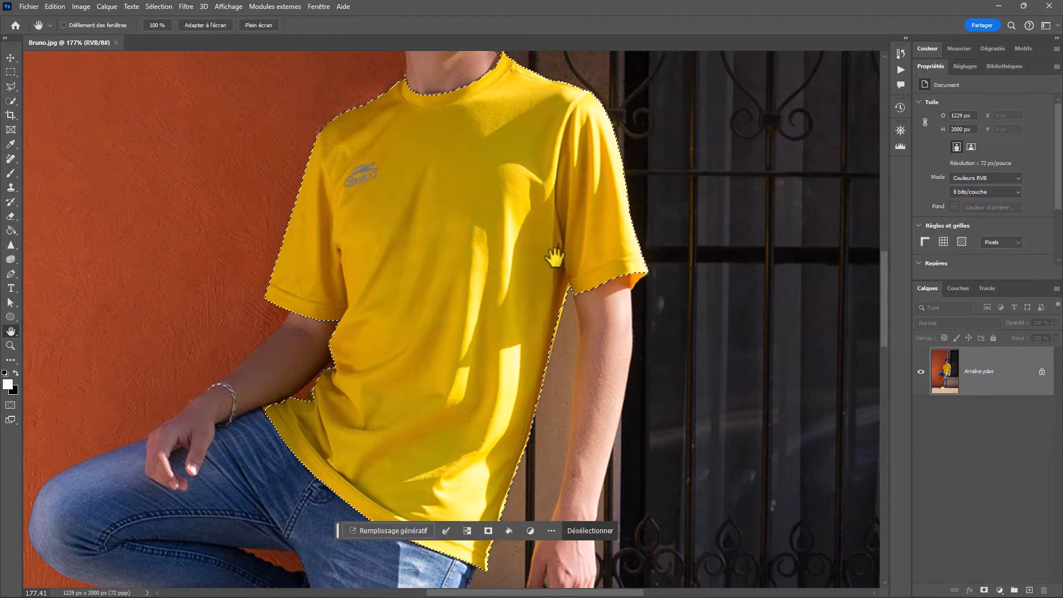
left_click(10, 101)
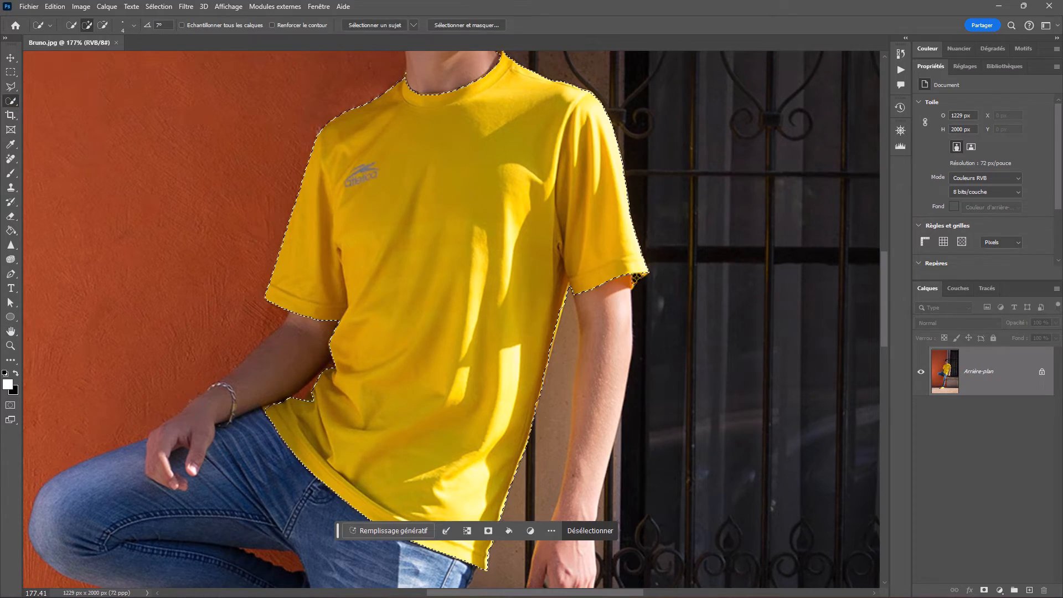
scroll(630, 285, "up", 8)
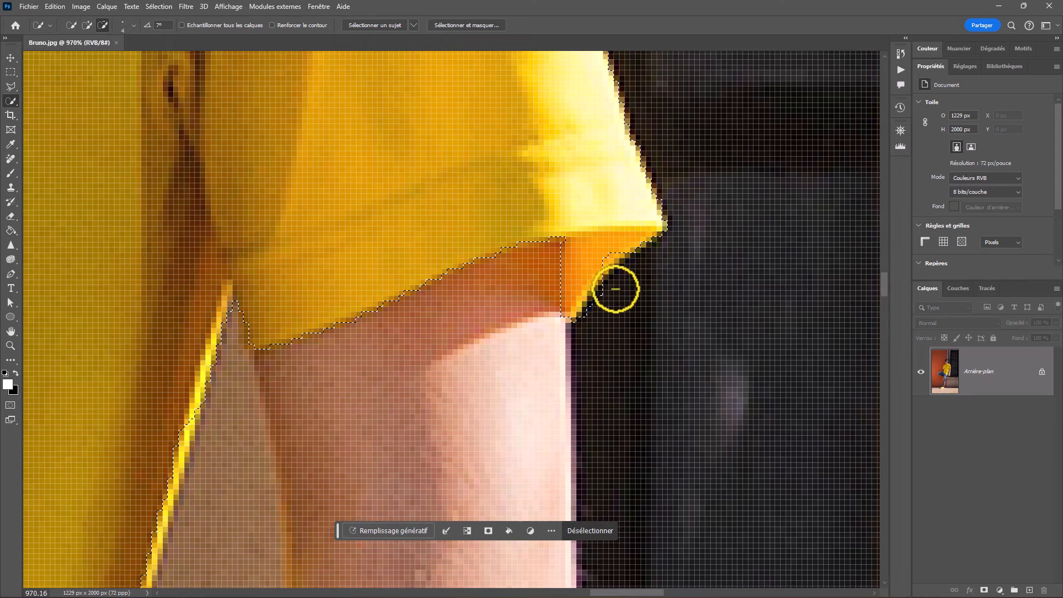
left_click_drag(615, 289, 601, 304)
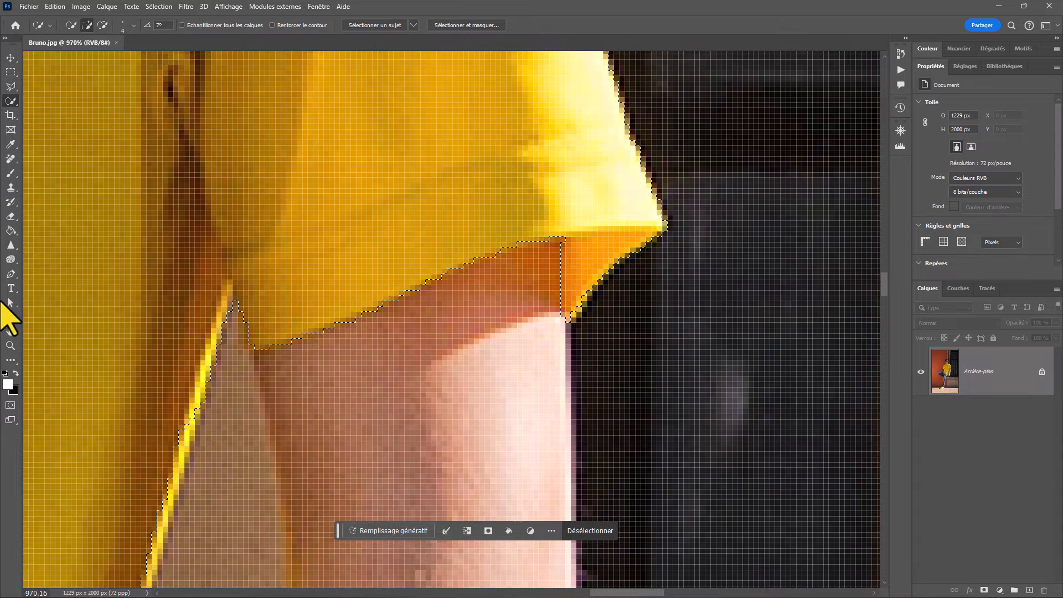
Expand the T-shirt selection by 3 pixels and check its edge around the sleeve
double_click(11, 332)
scroll(465, 303, "up", 5)
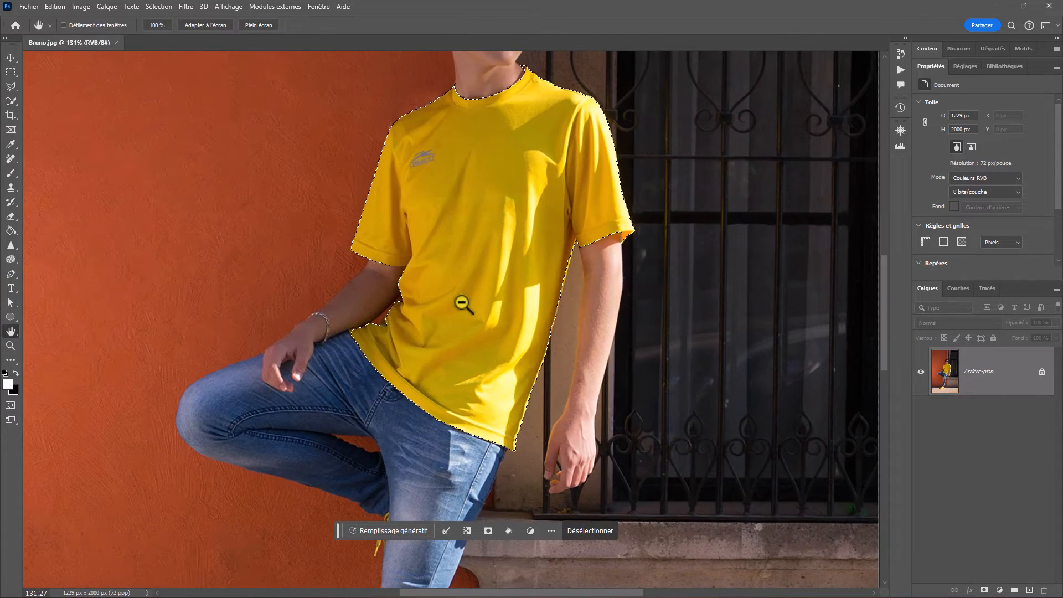
scroll(501, 307, "up", 5)
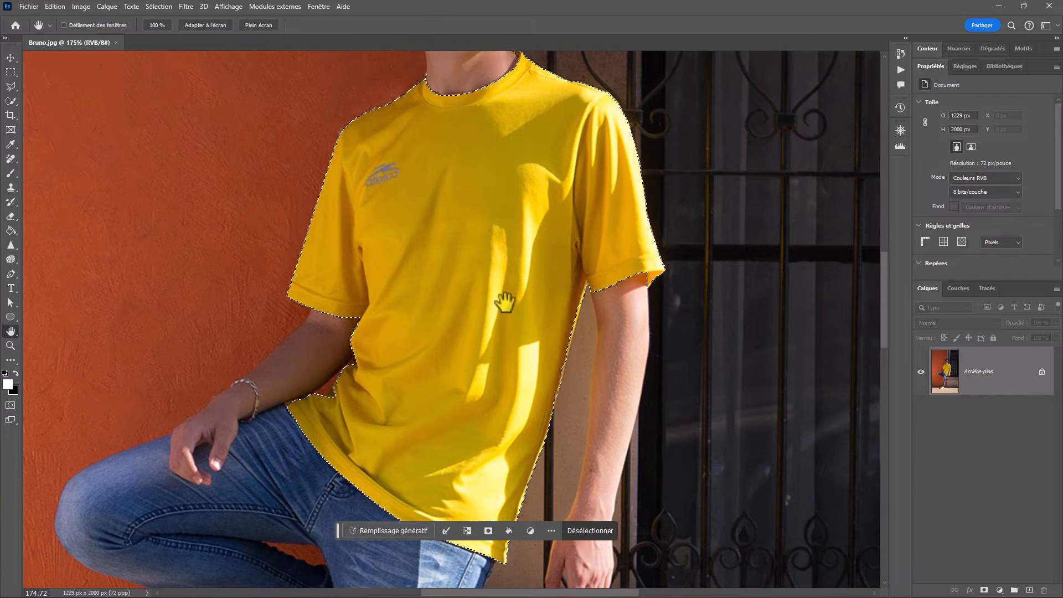
left_click_drag(557, 256, 552, 264)
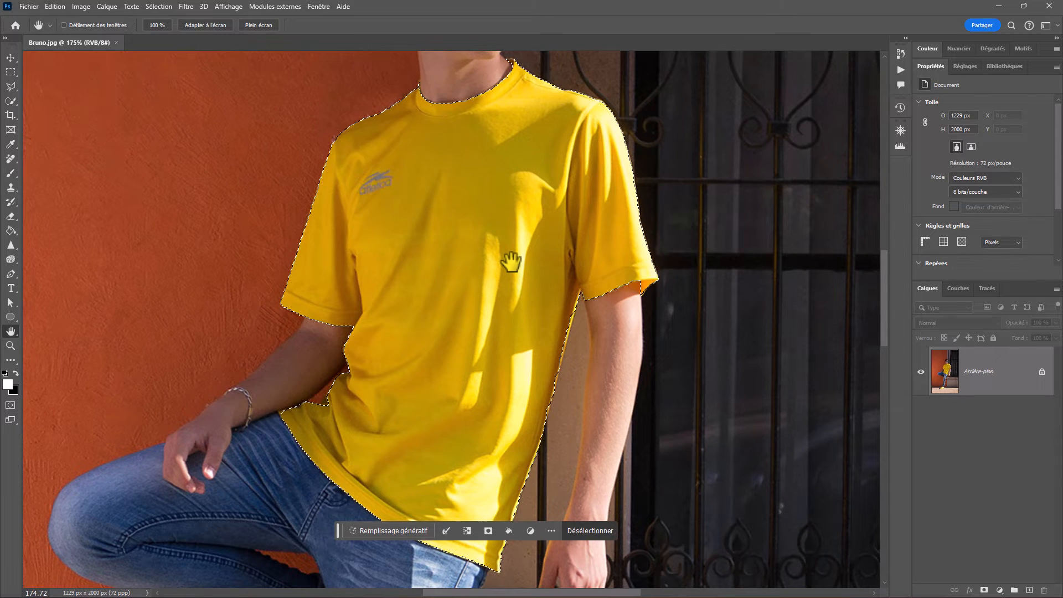
left_click(160, 7)
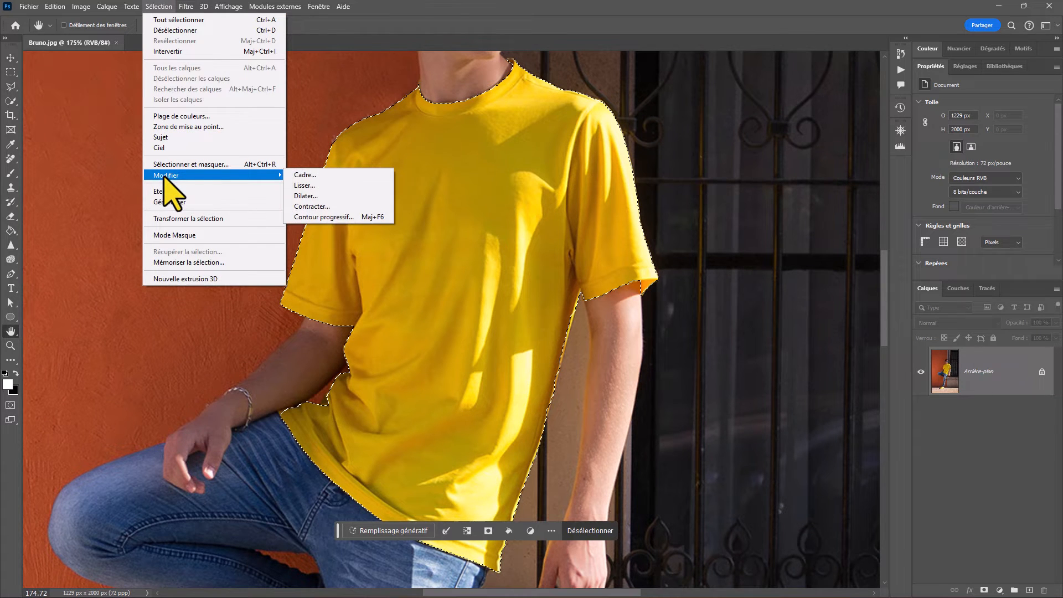
left_click(318, 197)
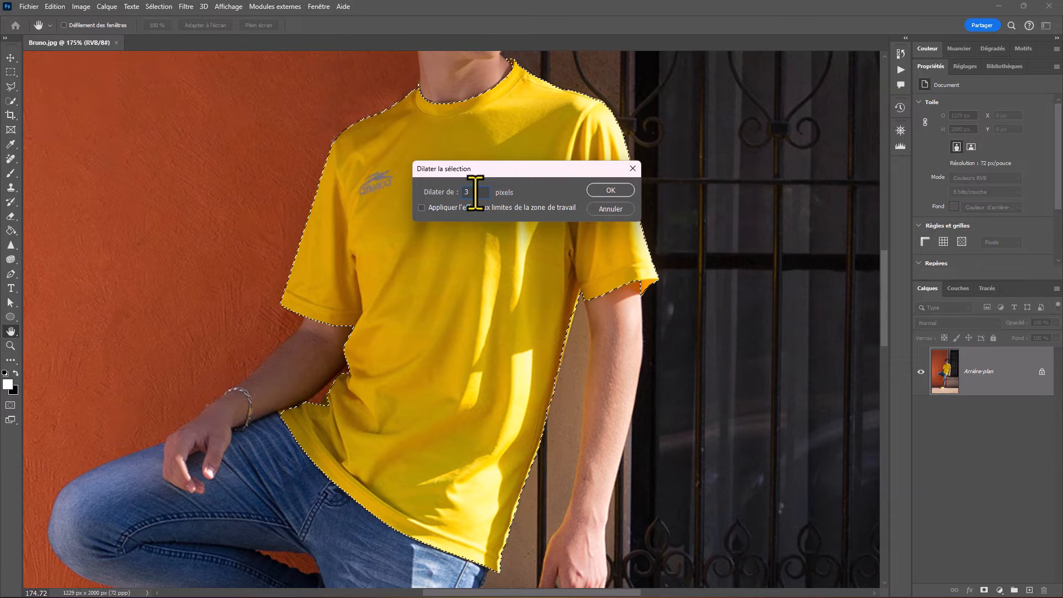
key("Return")
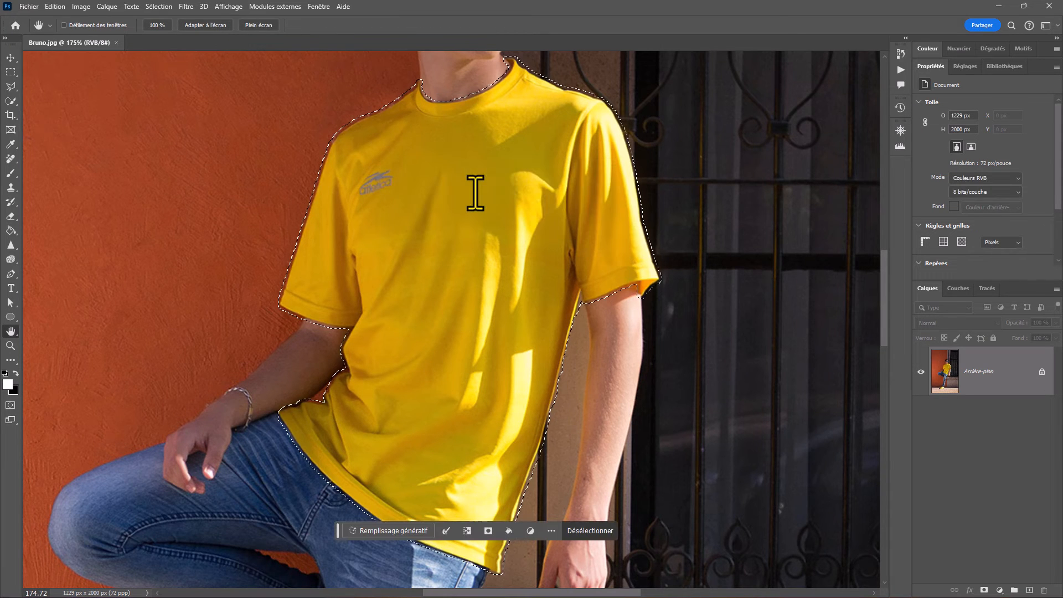
scroll(329, 224, "up", 6)
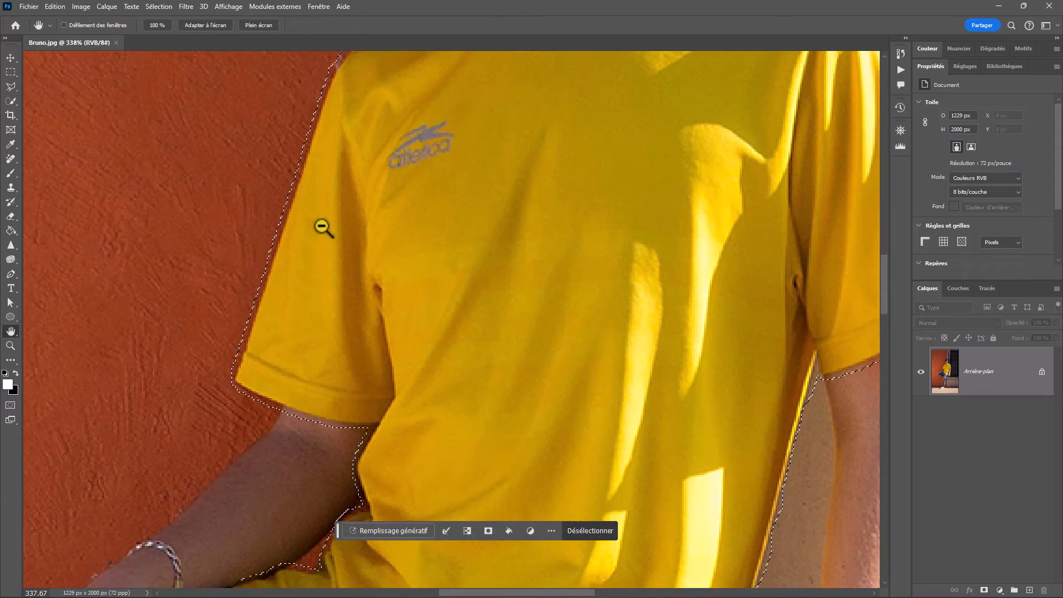
Generate a replacement for the selected T-shirt with Generative Fill, using the prompt "Chemise hawaienne colorée"
left_click_drag(416, 337, 440, 181)
scroll(392, 265, "down", 2)
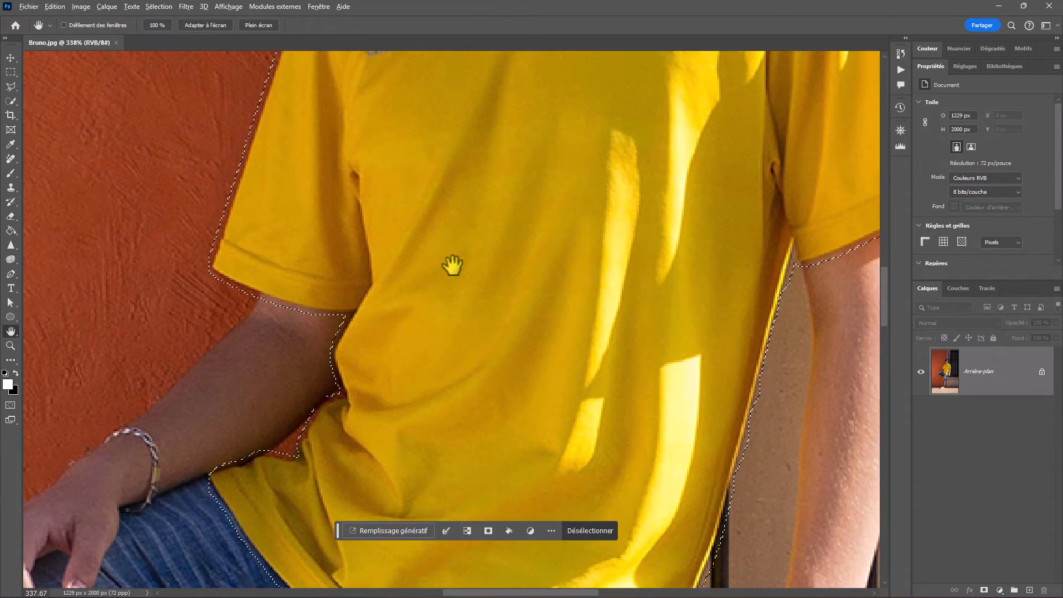
scroll(450, 268, "down", 2)
scroll(451, 268, "down", 3)
left_click_drag(549, 191, 528, 205)
left_click_drag(413, 289, 471, 247)
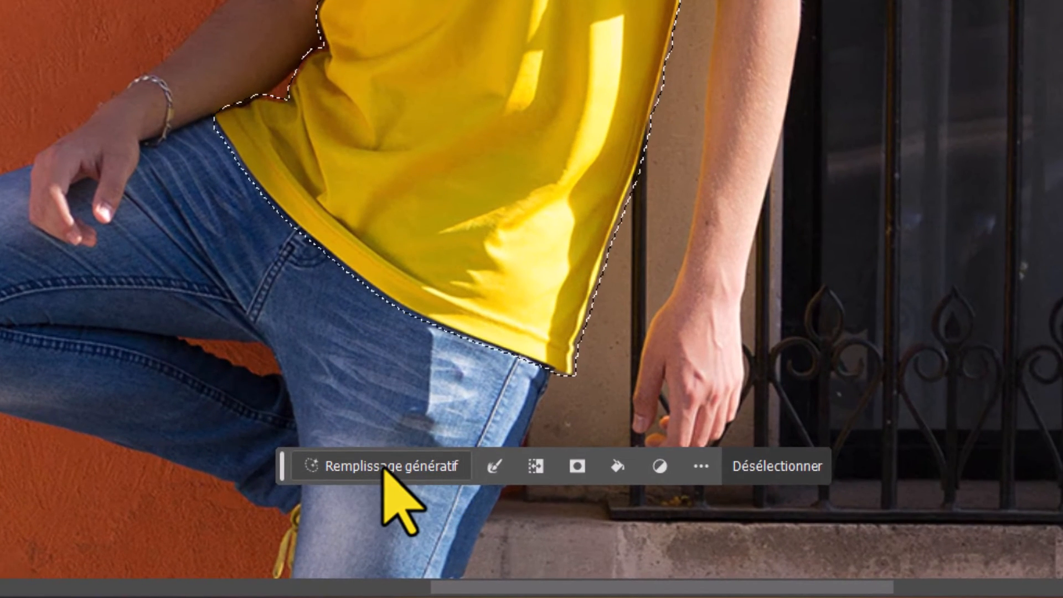
left_click(383, 466)
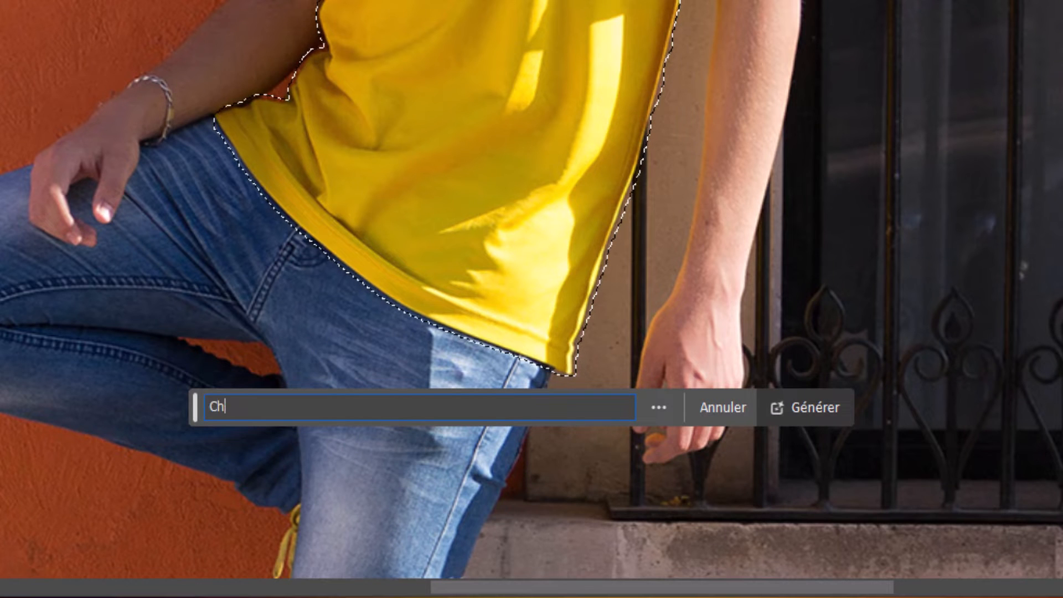
type("Chemise hawaienne")
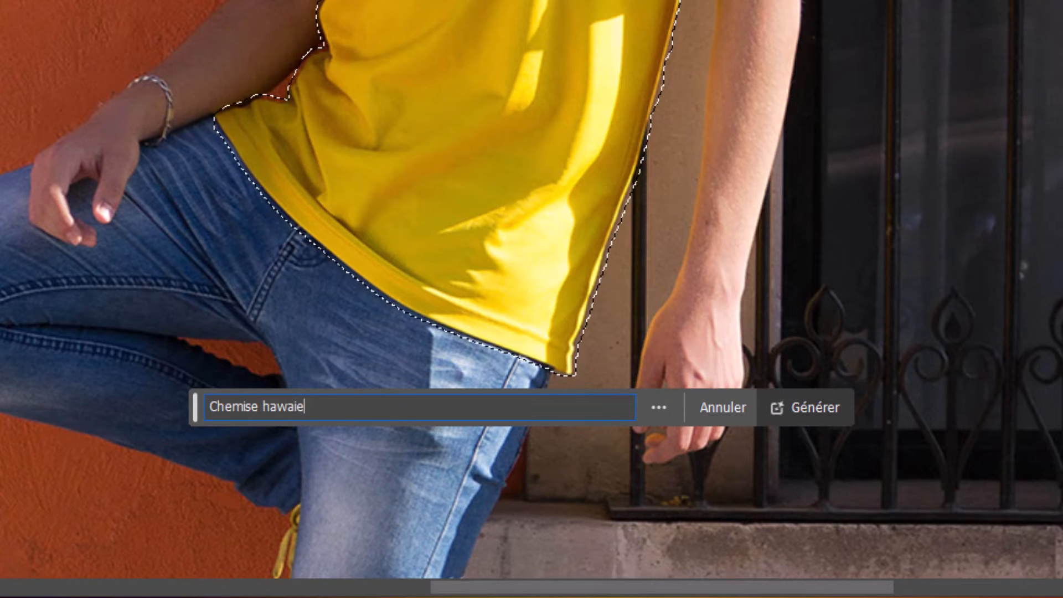
type(" colorée")
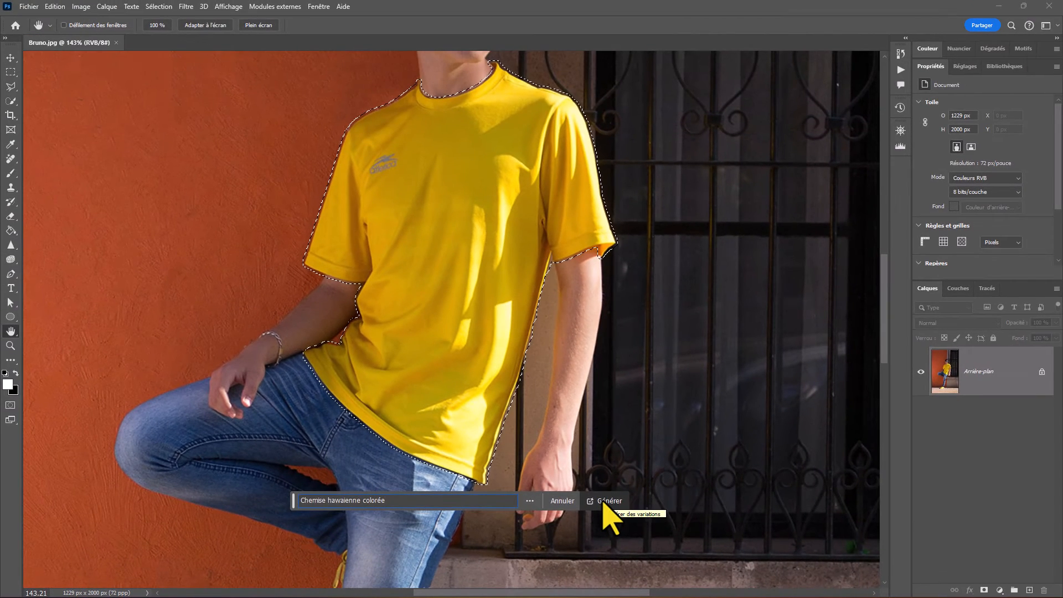
left_click(611, 498)
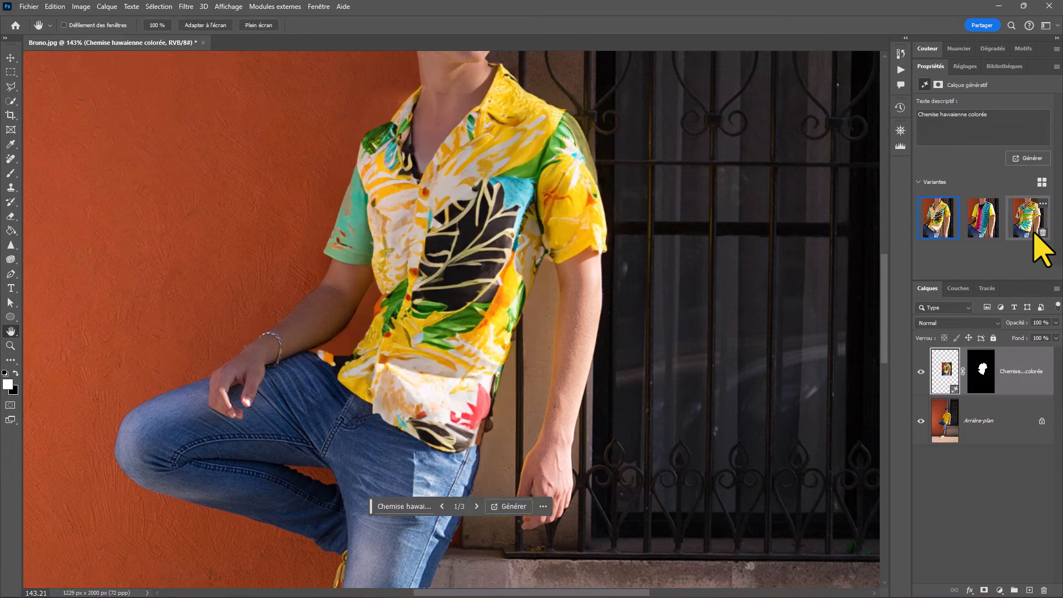
Compare the three generated shirt variations on the whole figure and keep the first one, with the black leaf pattern
left_click(979, 230)
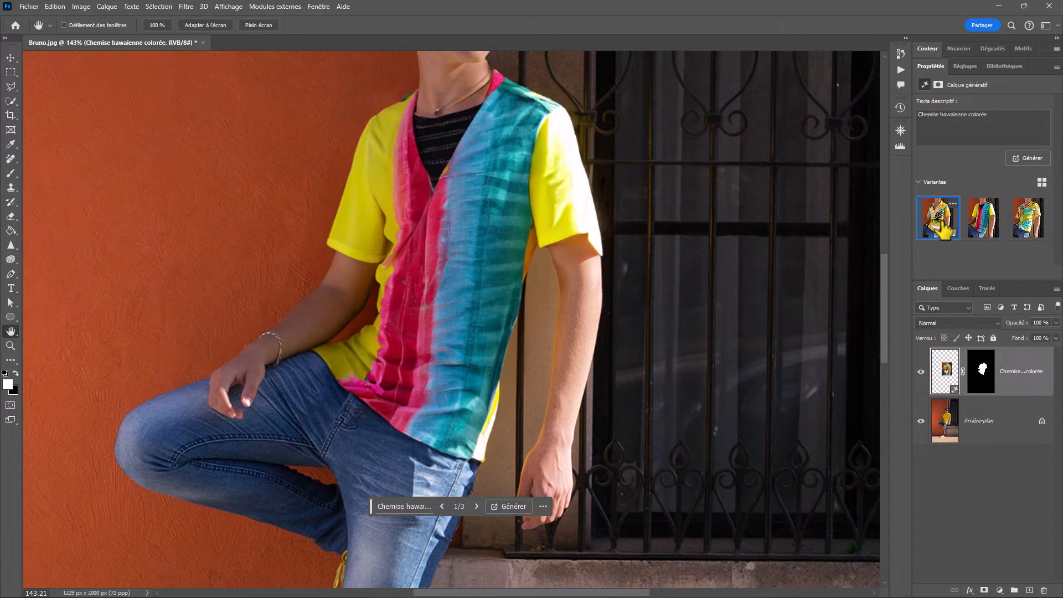
scroll(476, 163, "down", 5)
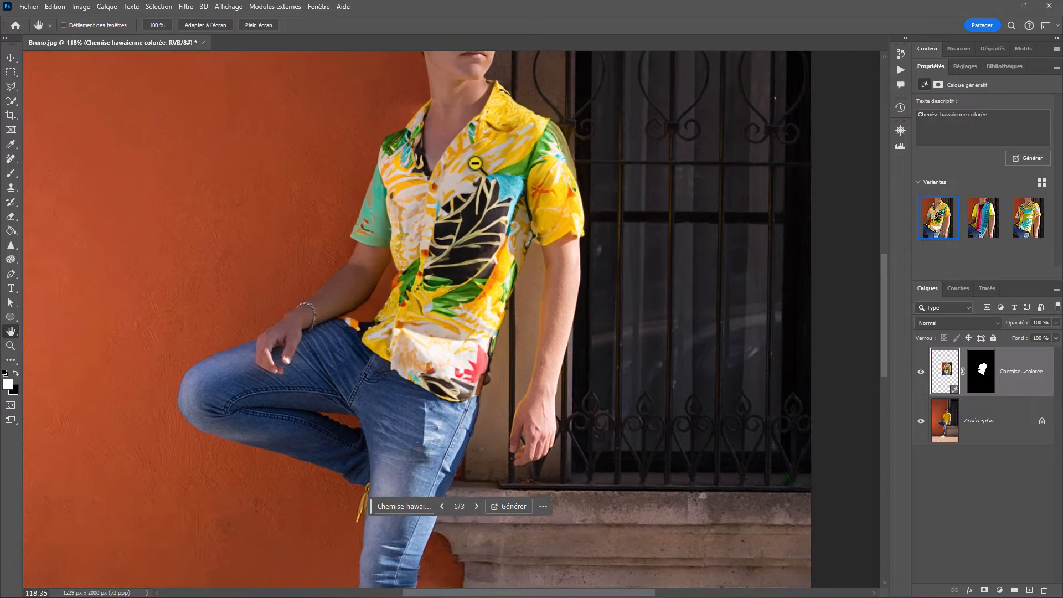
left_click_drag(582, 126, 561, 194)
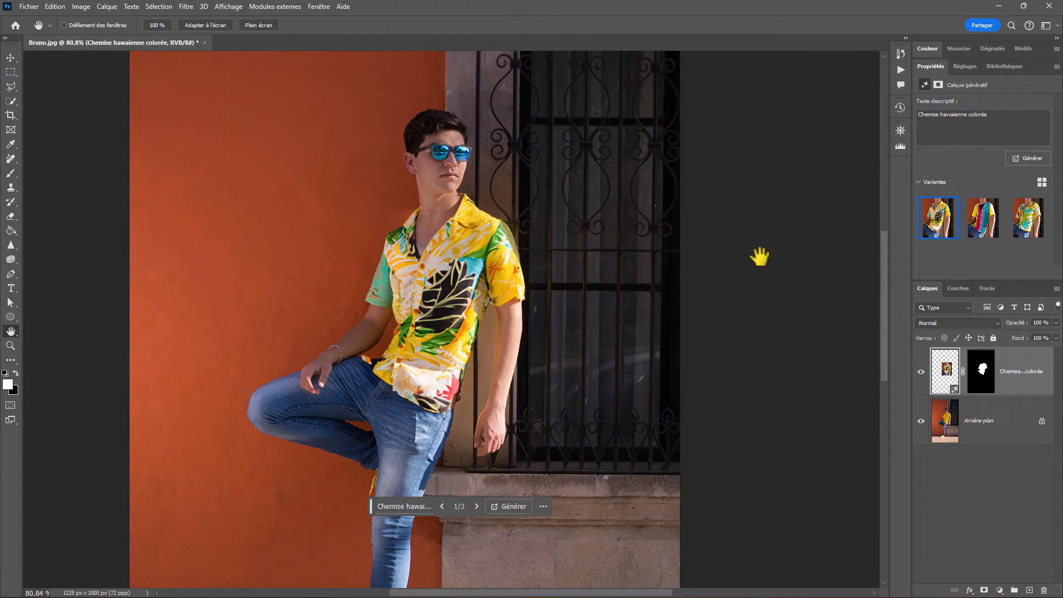
left_click(985, 235)
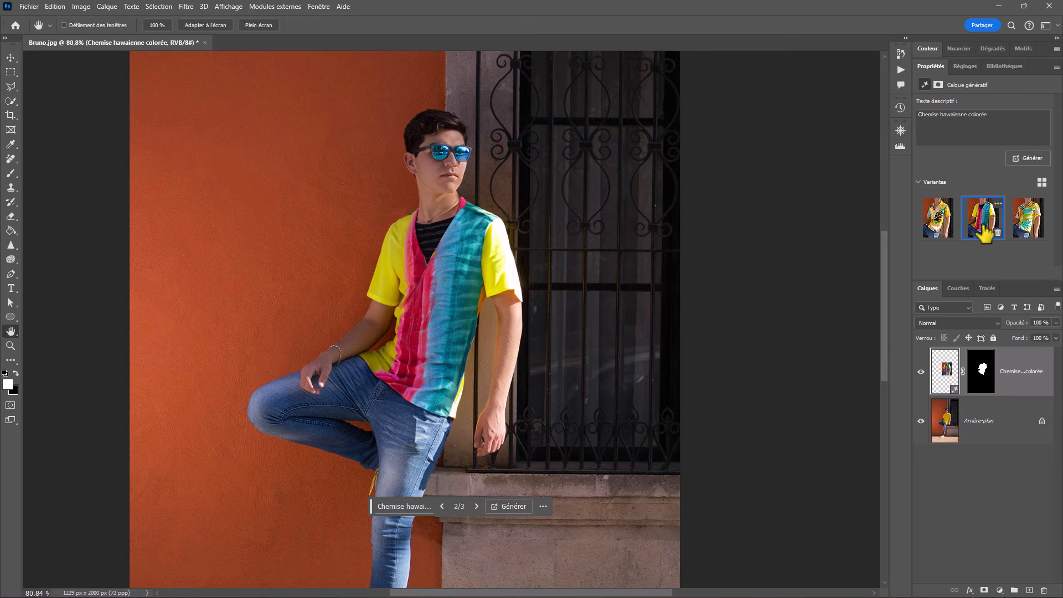
left_click(1023, 229)
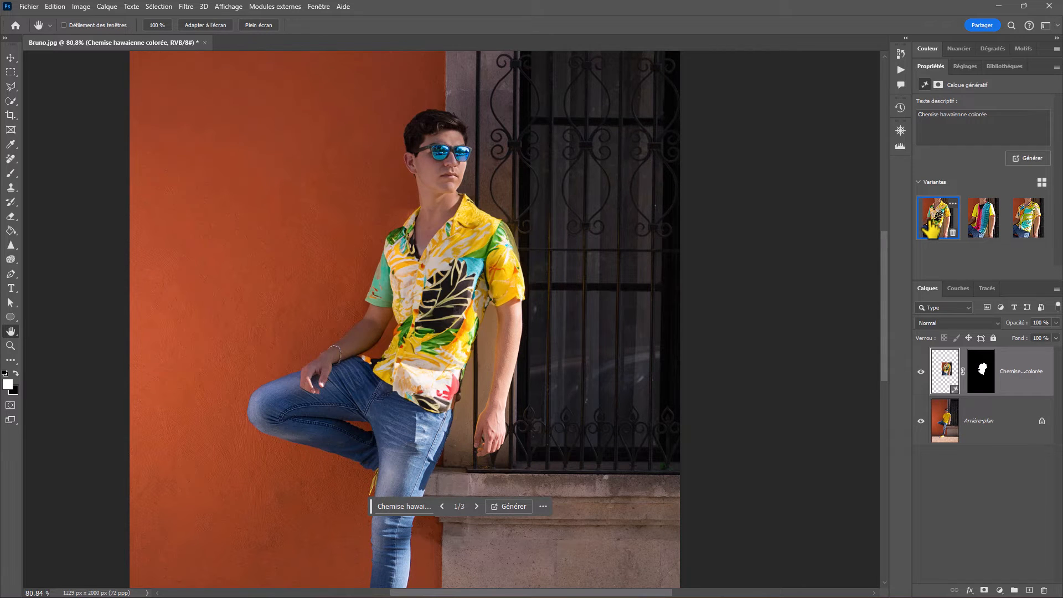
left_click(1028, 218)
left_click(935, 221)
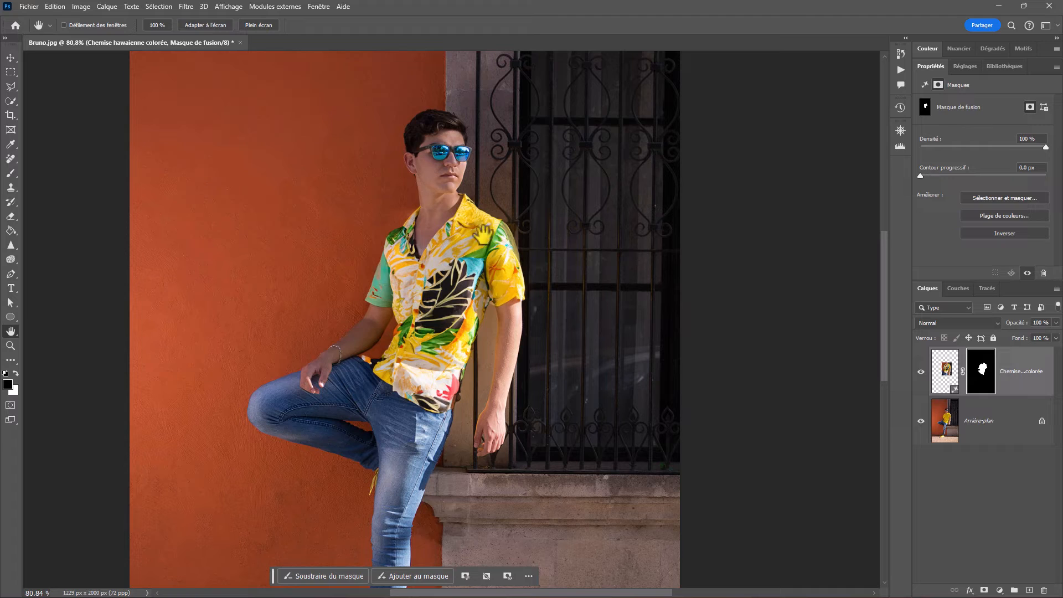
Load the generative layer's mask as a selection in two different ways, deselecting after each
key("v")
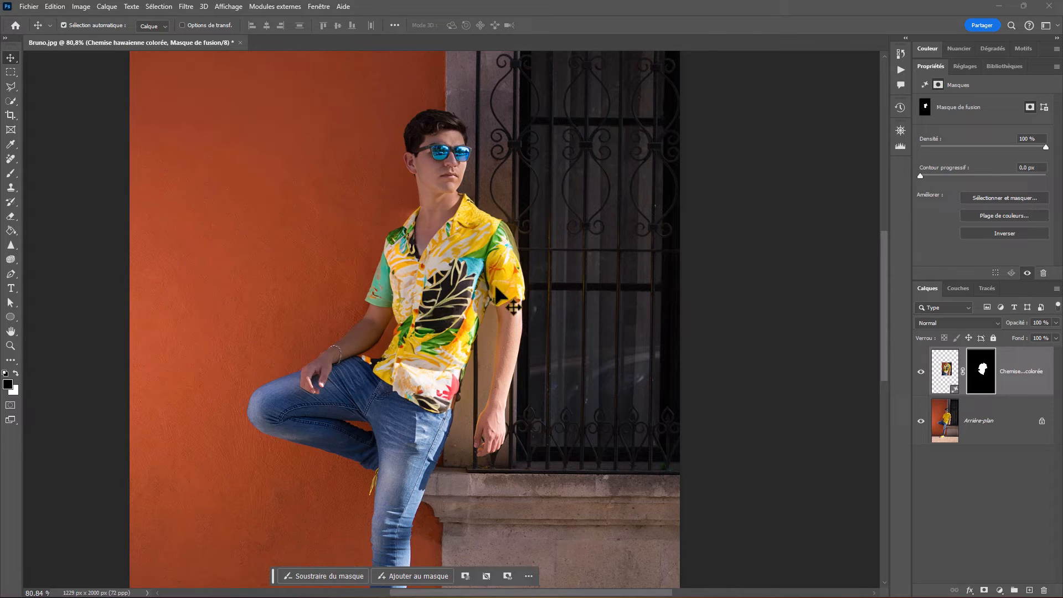
left_click(981, 378, "ctrl")
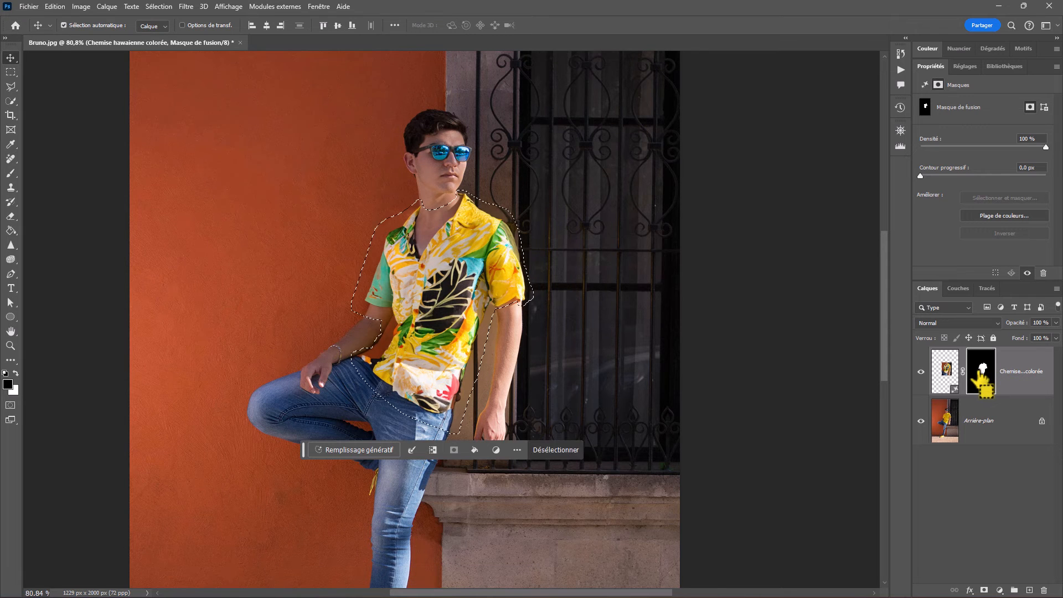
key("ctrl+d")
right_click(981, 378)
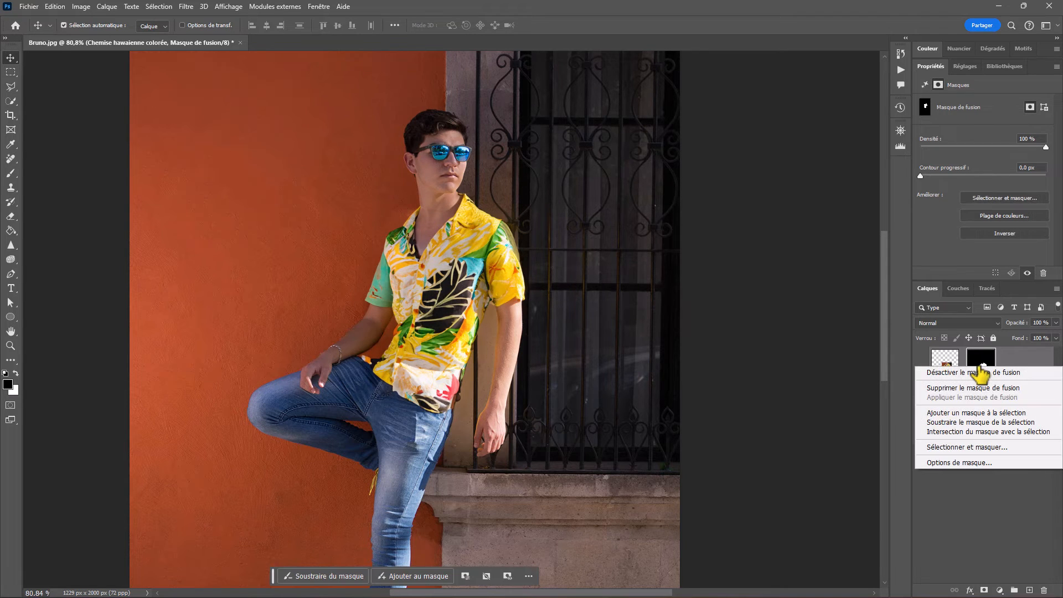
left_click(980, 414)
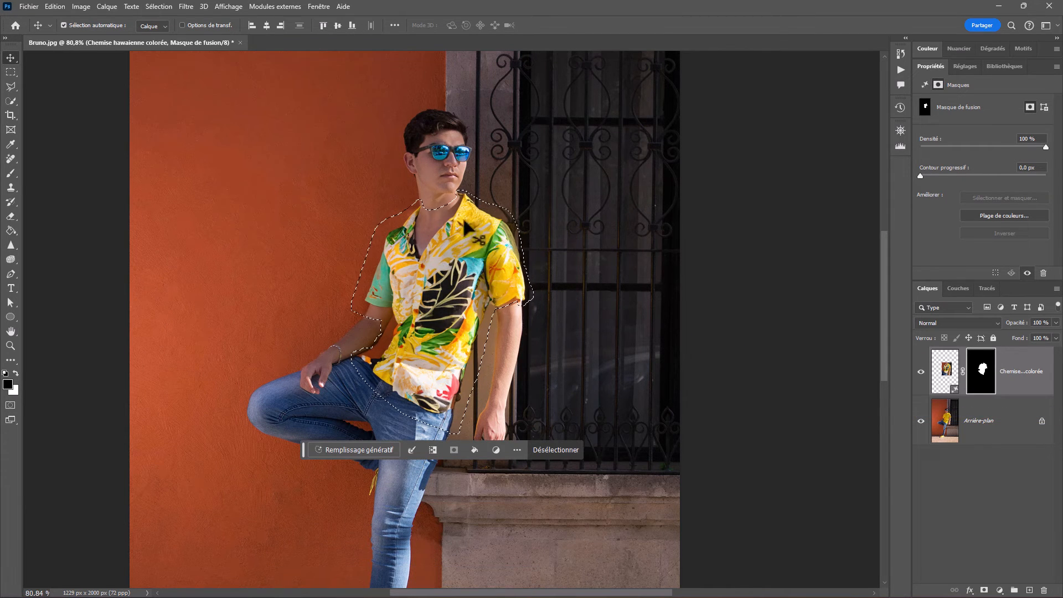
key("ctrl+d")
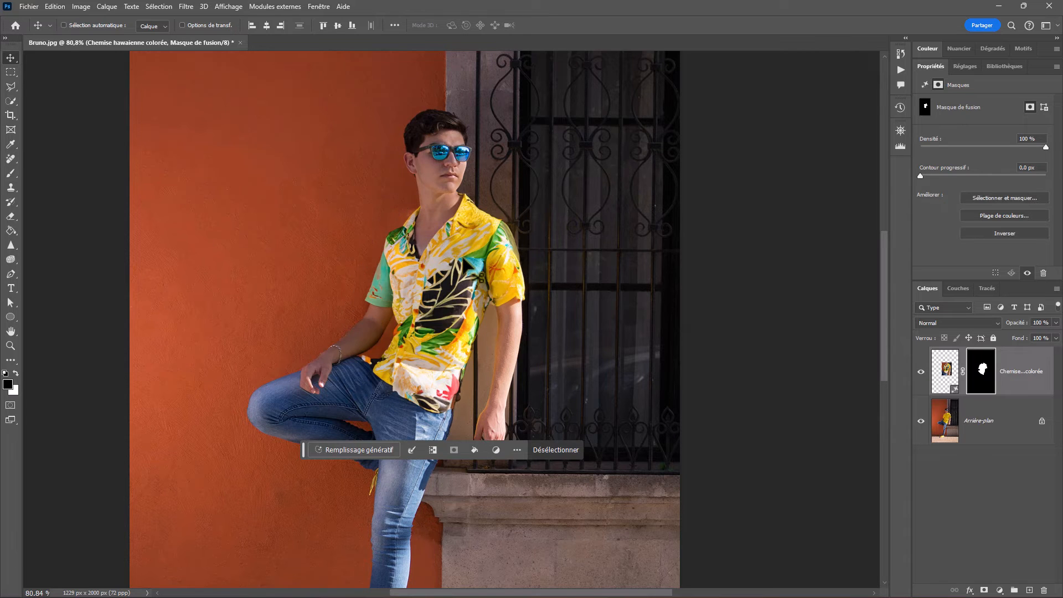
Select the upper part of the Hawaiian shirt, including both sleeves and the collar, on the generative layer with Quick Selection
left_click(945, 370)
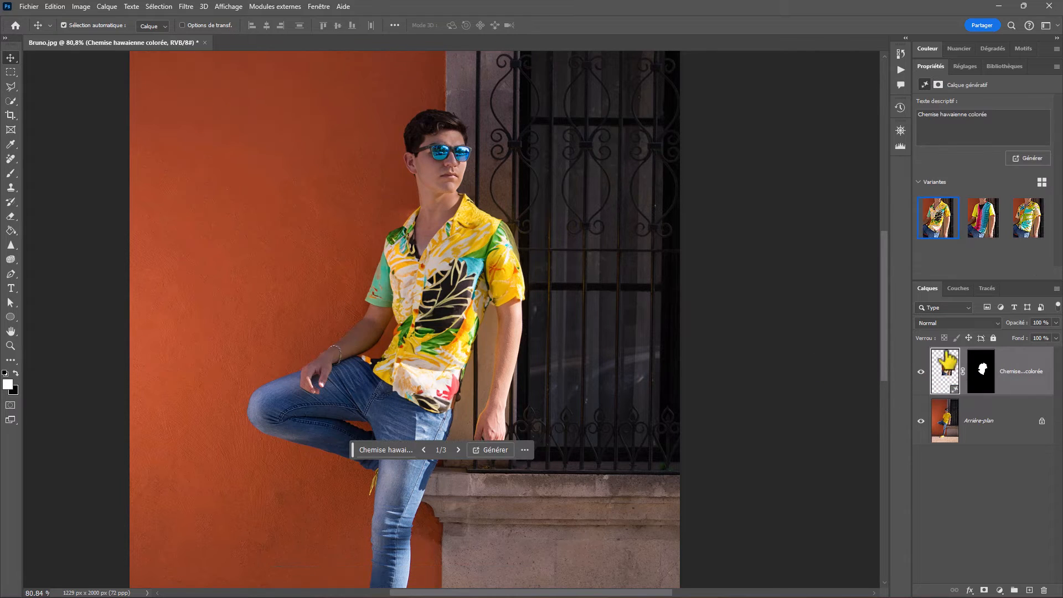
left_click(11, 100)
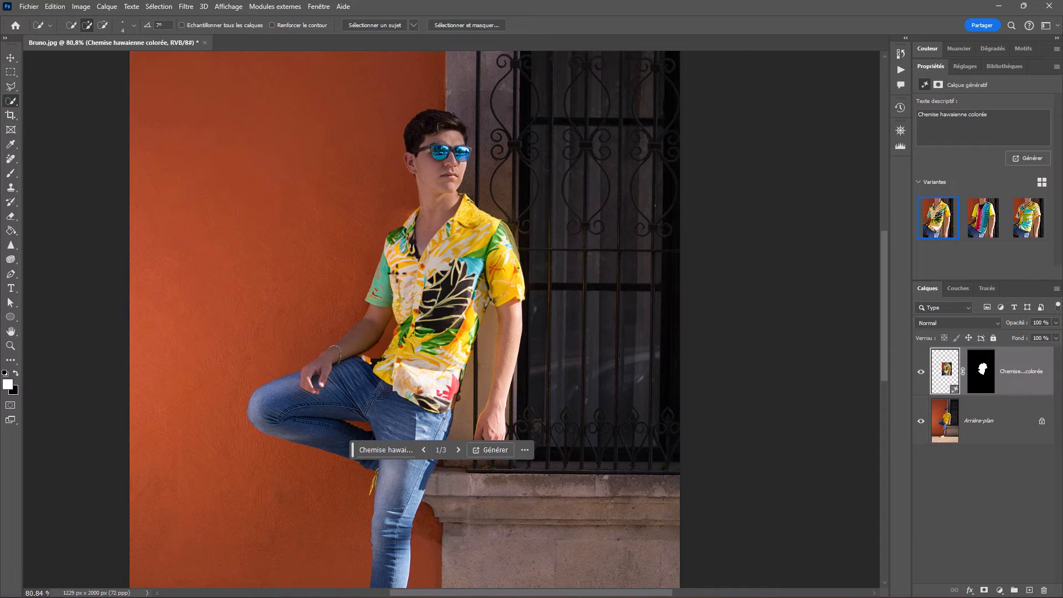
left_click_drag(400, 277, 383, 275)
key("alt")
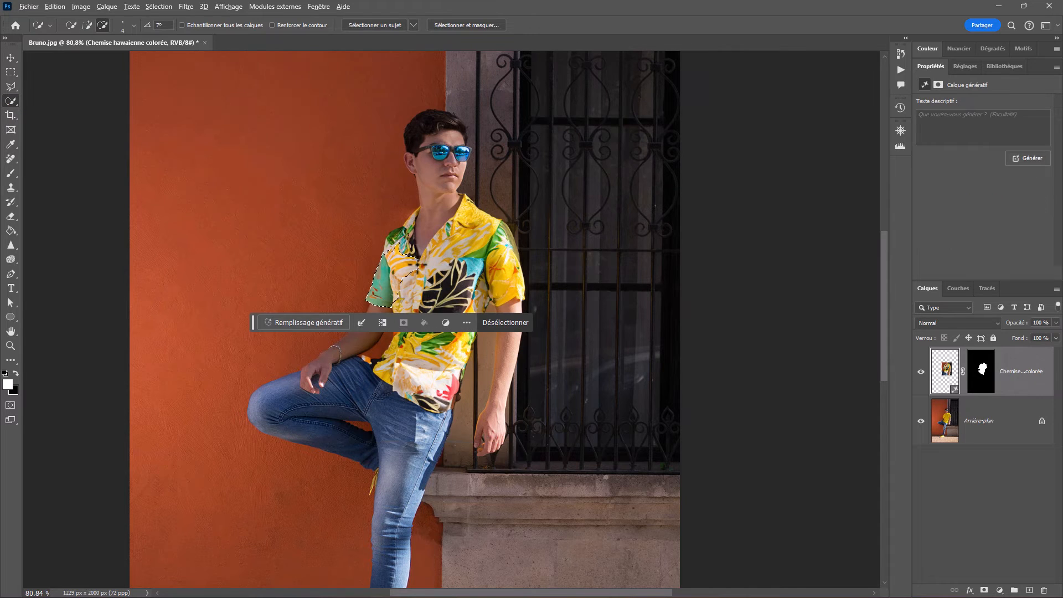
scroll(412, 264, "up", 5)
mouse_move(412, 264)
left_mouse_down()
mouse_move(395, 177)
mouse_move(412, 116)
left_mouse_up()
key("space")
left_click_drag(613, 90, 598, 149)
mouse_move(559, 116)
left_mouse_down()
mouse_move(682, 219)
mouse_move(696, 269)
mouse_move(635, 231)
mouse_move(578, 264)
mouse_move(680, 334)
mouse_move(699, 387)
mouse_move(701, 376)
mouse_move(608, 352)
mouse_move(597, 299)
mouse_move(630, 352)
left_mouse_up()
right_click(578, 264, "alt")
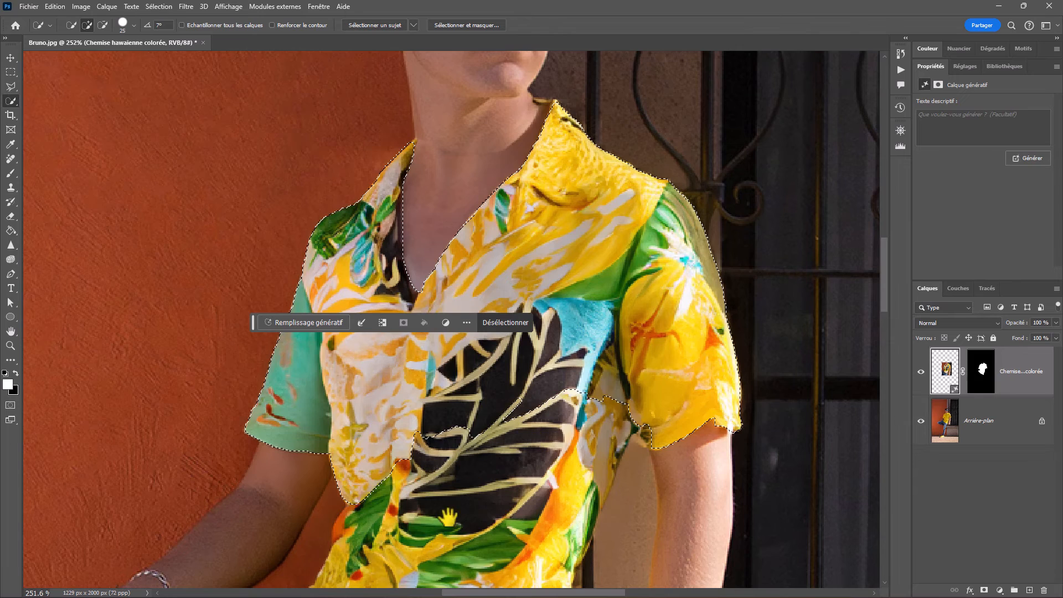
Extend the Quick Selection over the lower part of the shirt down to the hem, including the small flap at the waist
left_click_drag(447, 518, 544, 239)
mouse_move(470, 227)
left_mouse_down()
mouse_move(462, 264)
mouse_move(455, 251)
mouse_move(533, 215)
mouse_move(517, 279)
mouse_move(613, 200)
mouse_move(655, 197)
mouse_move(684, 130)
mouse_move(649, 253)
mouse_move(665, 202)
mouse_move(684, 194)
mouse_move(682, 216)
mouse_move(649, 298)
mouse_move(563, 411)
left_mouse_up()
key("space")
left_click_drag(564, 412, 585, 352)
mouse_move(631, 394)
left_mouse_down()
mouse_move(594, 414)
mouse_move(541, 380)
left_mouse_up()
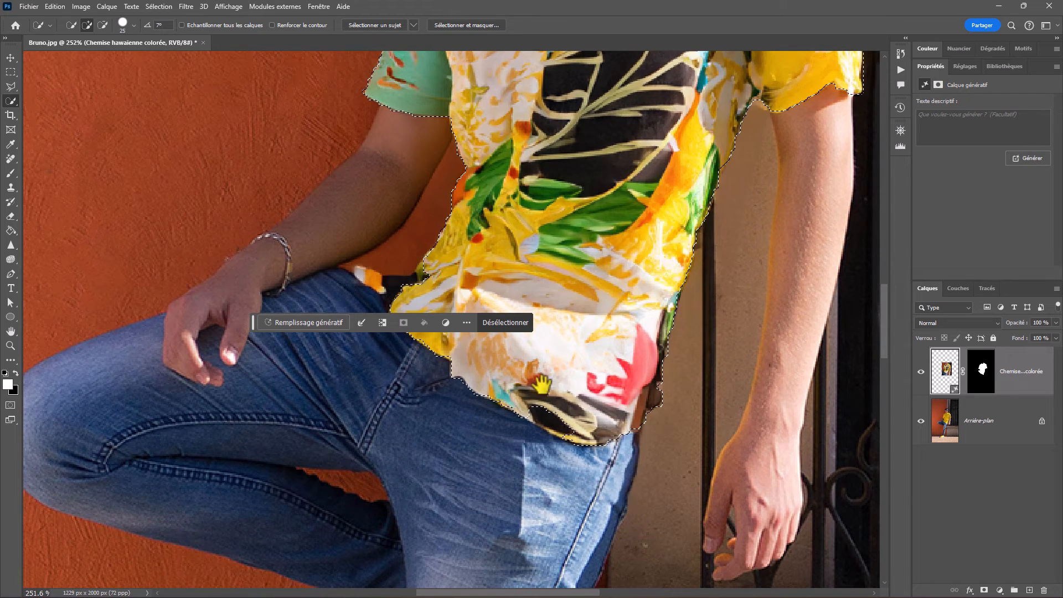
left_click_drag(438, 297, 408, 292, "alt")
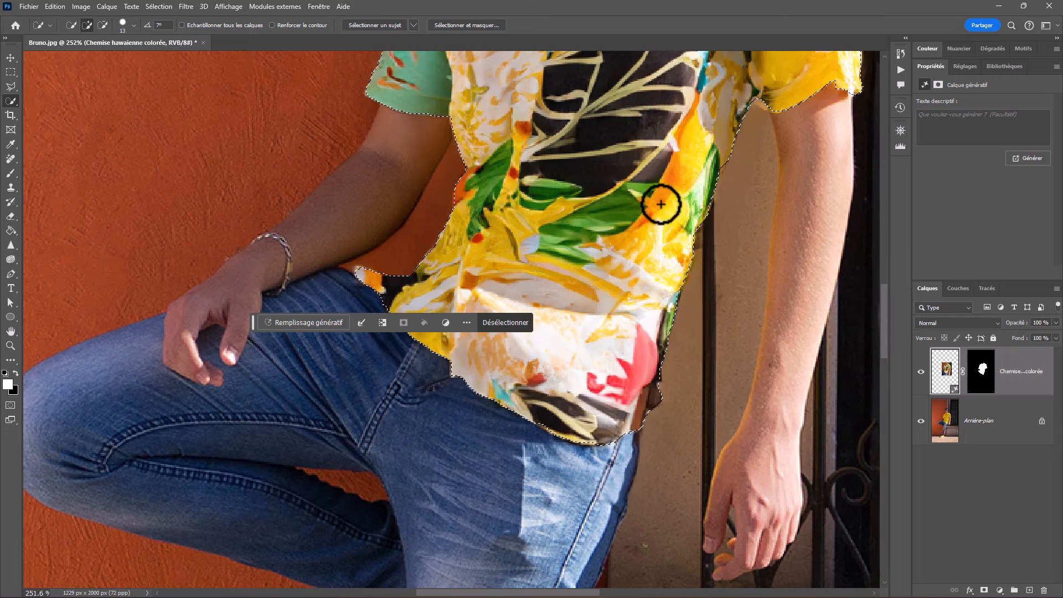
Add a Hue/Saturation adjustment layer limited to the shirt selection and set its hue to -41
key("space")
left_click_drag(622, 158, 544, 308)
scroll(544, 308, "down", 5, "alt")
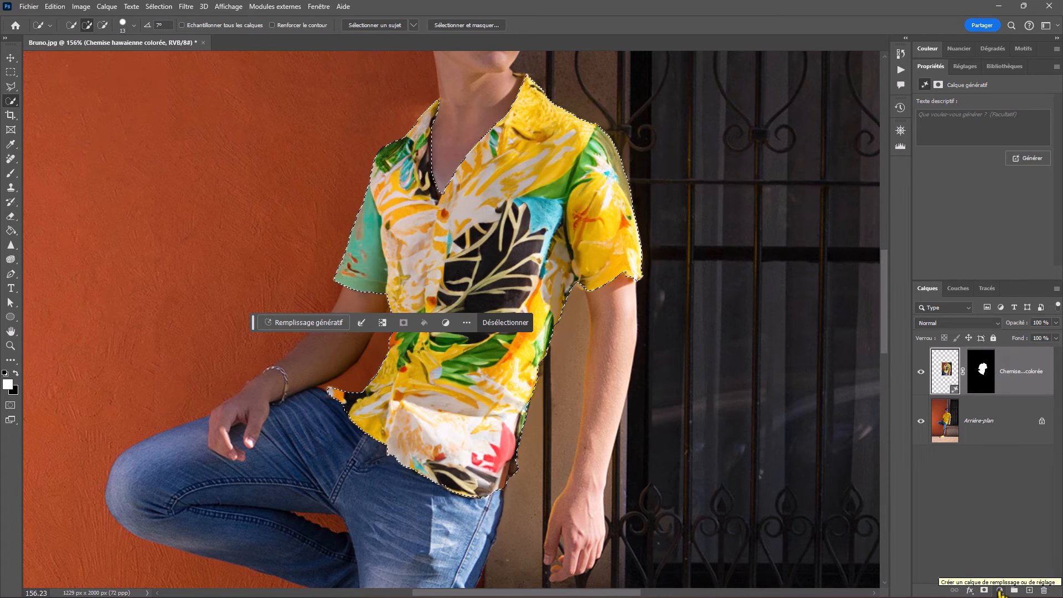
left_click(999, 590)
left_click(974, 483)
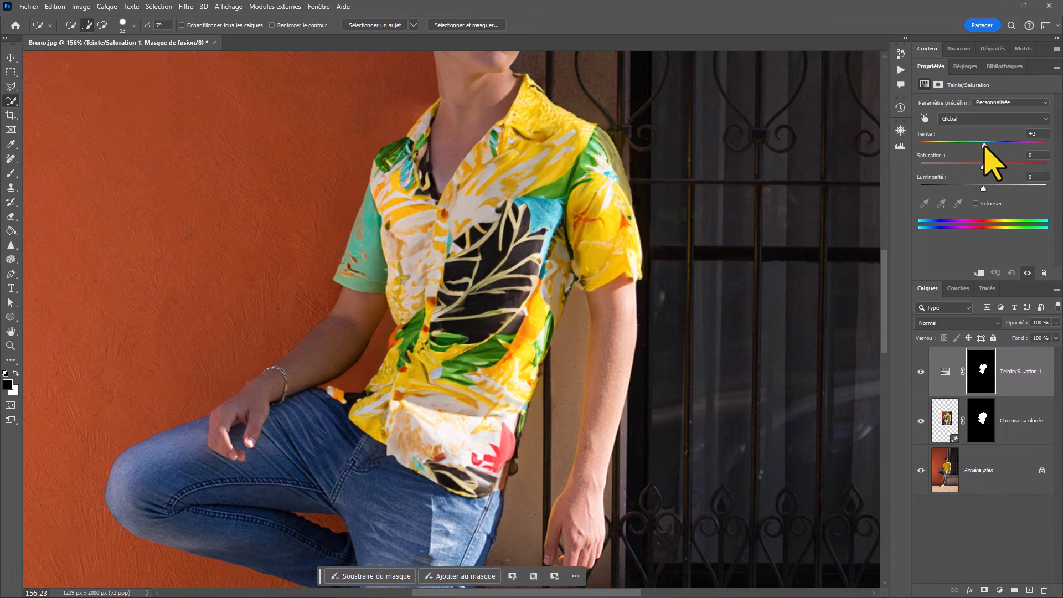
left_click_drag(984, 145, 957, 146)
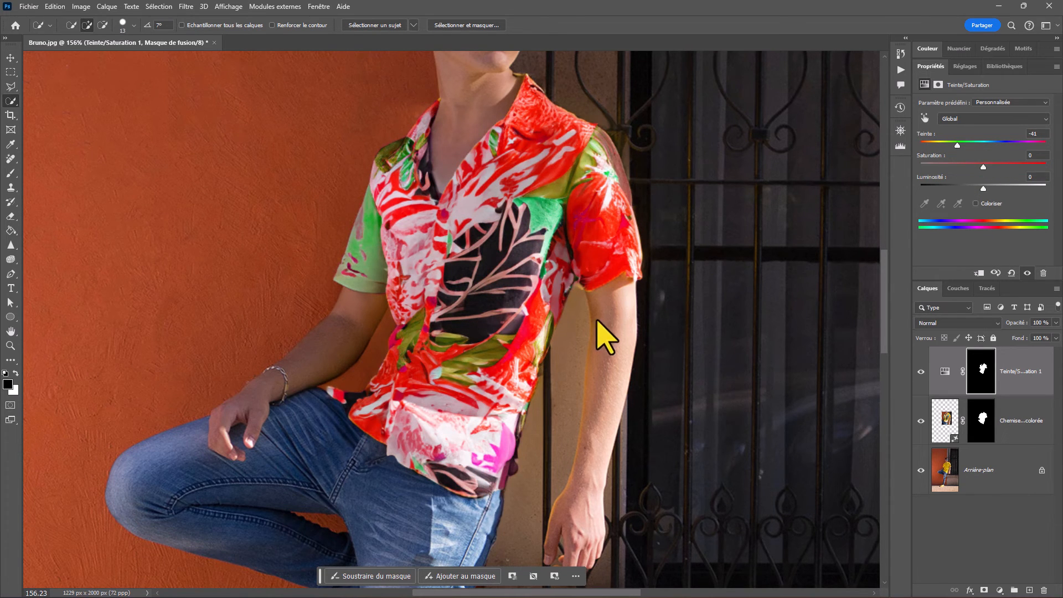
Check the recoloured shirt up close and at full figure, and hide the Hue/Saturation adjustment layer
scroll(597, 322, "up", 5)
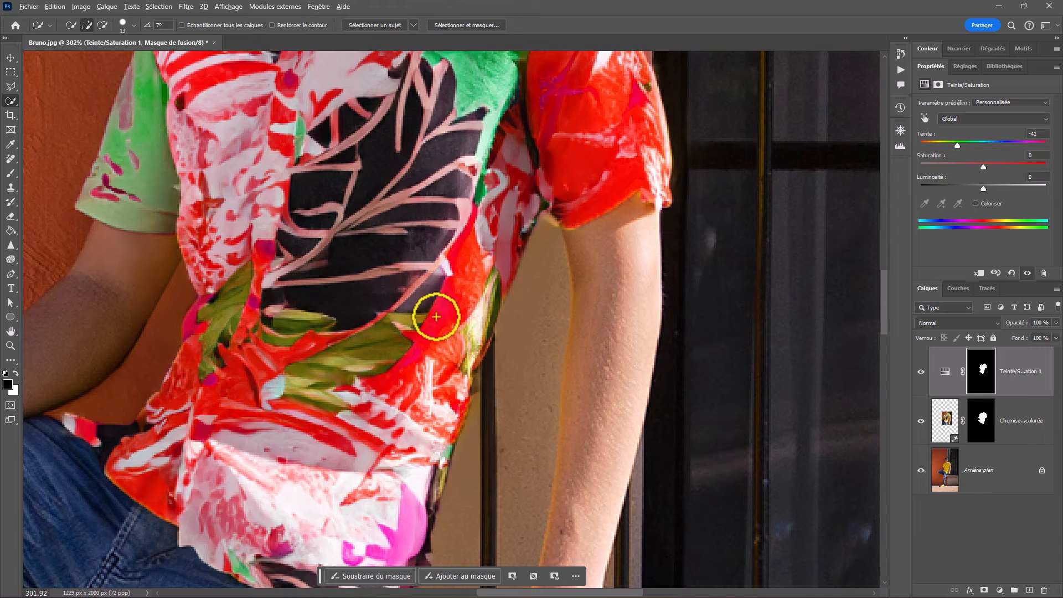
scroll(436, 316, "down", 5)
scroll(413, 316, "up", 3)
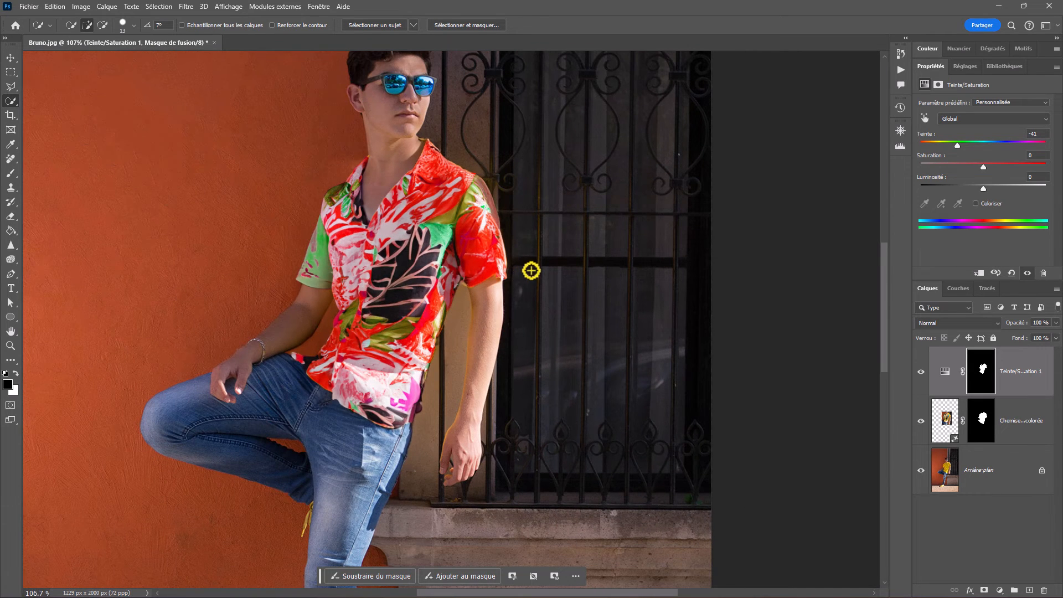
left_click(921, 372)
scroll(357, 319, "down", 2)
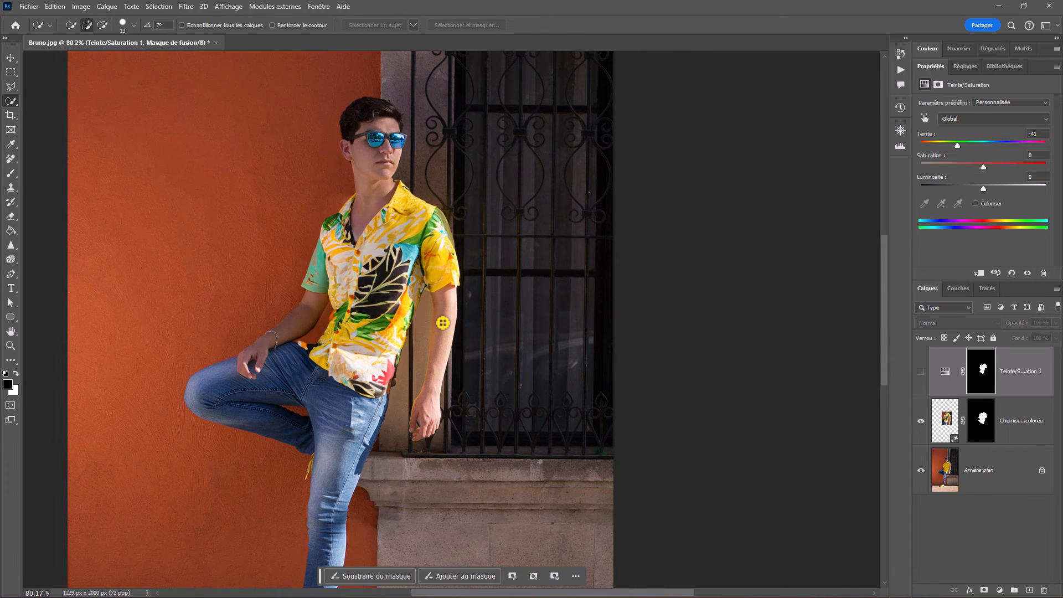
left_click_drag(356, 308, 516, 300)
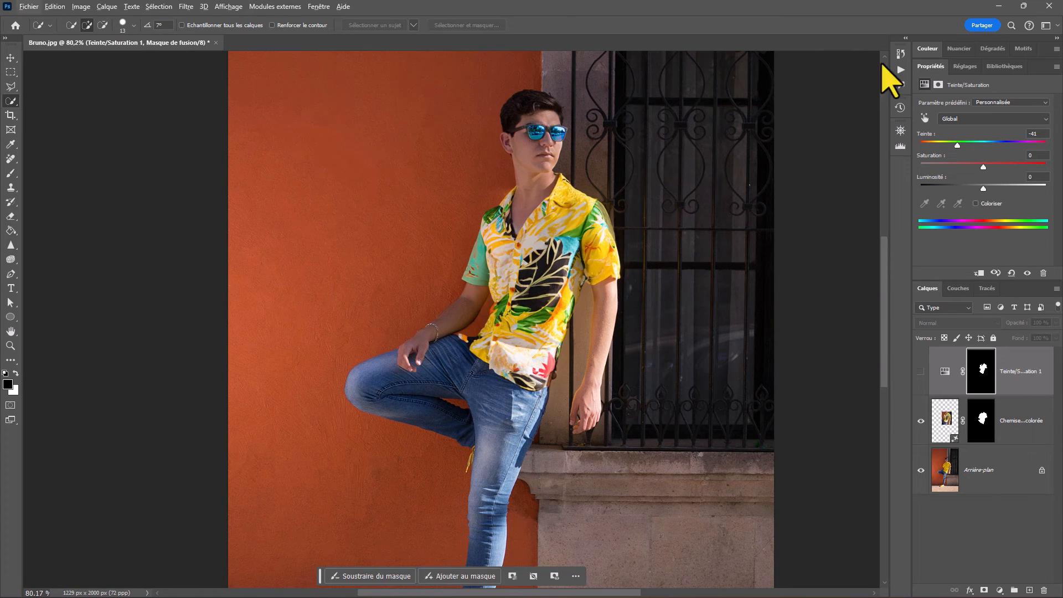
Create a history snapshot of the current image, compare it with the original Bruno.jpg state, and return to the snapshot
left_click(900, 55)
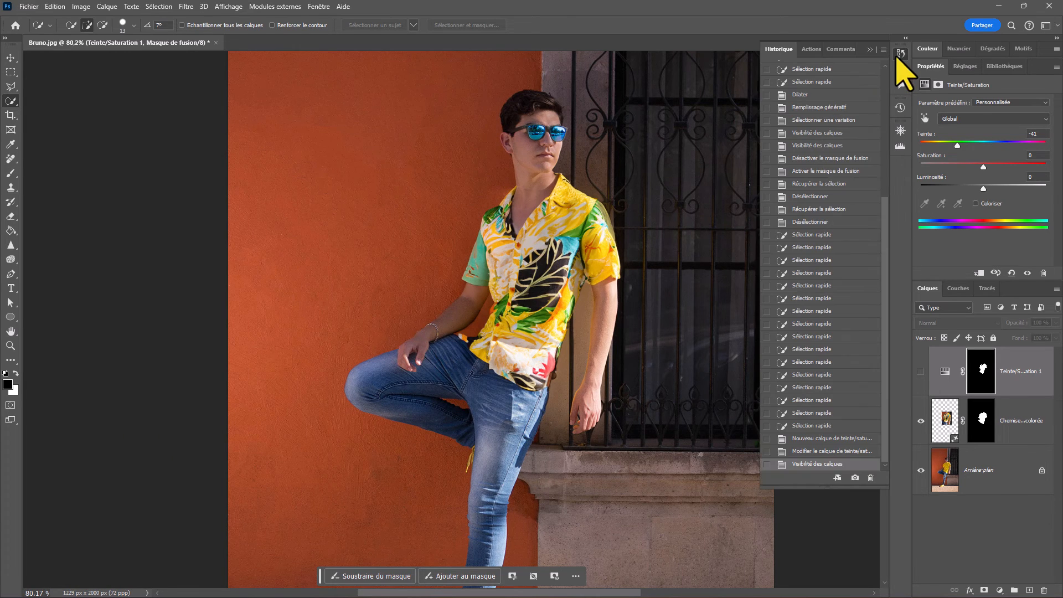
left_click(855, 479)
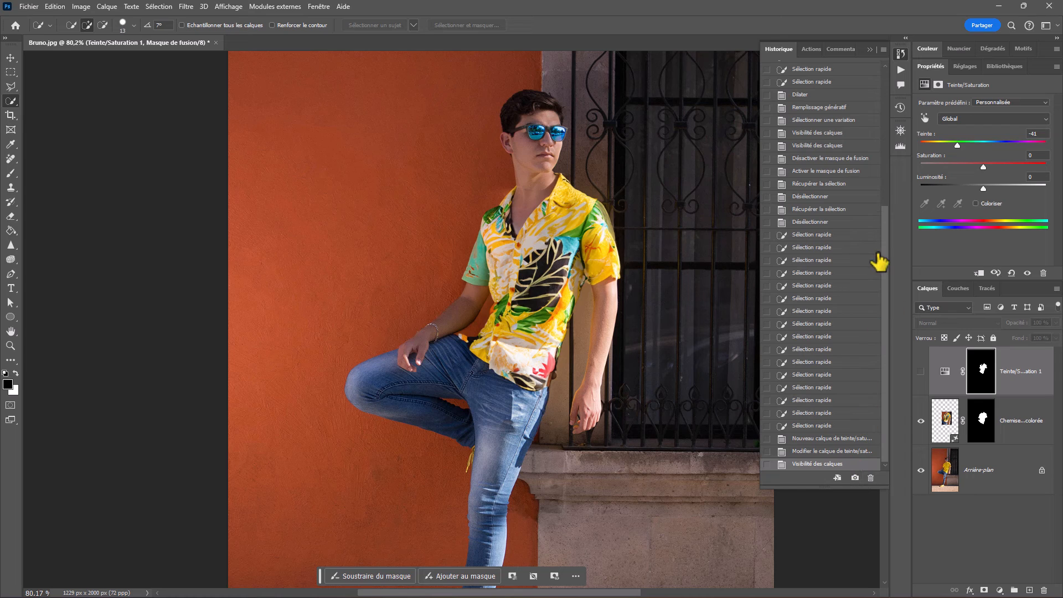
left_click_drag(886, 233, 886, 93)
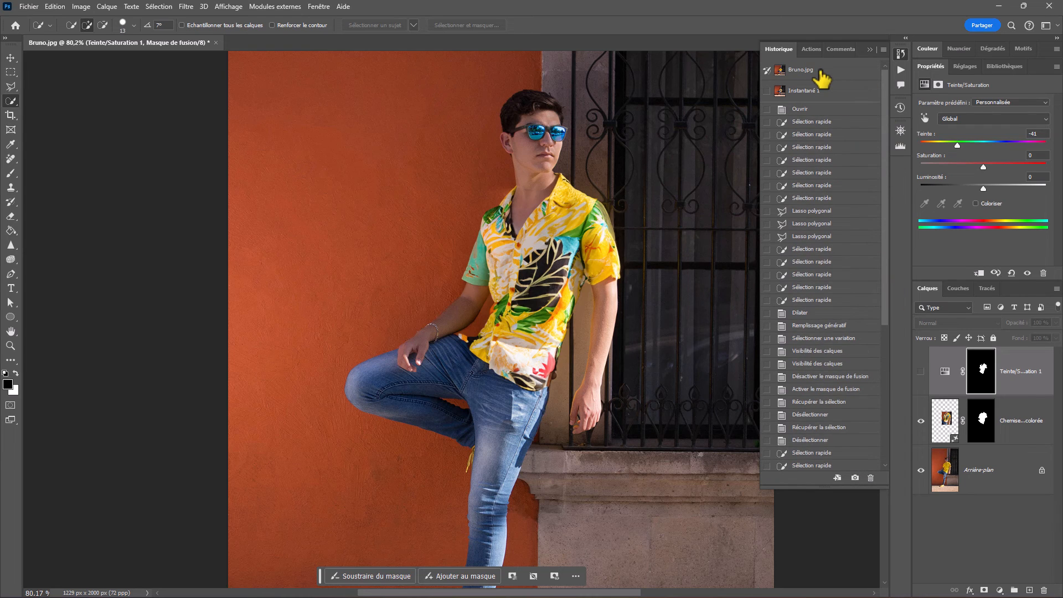
left_click(821, 73)
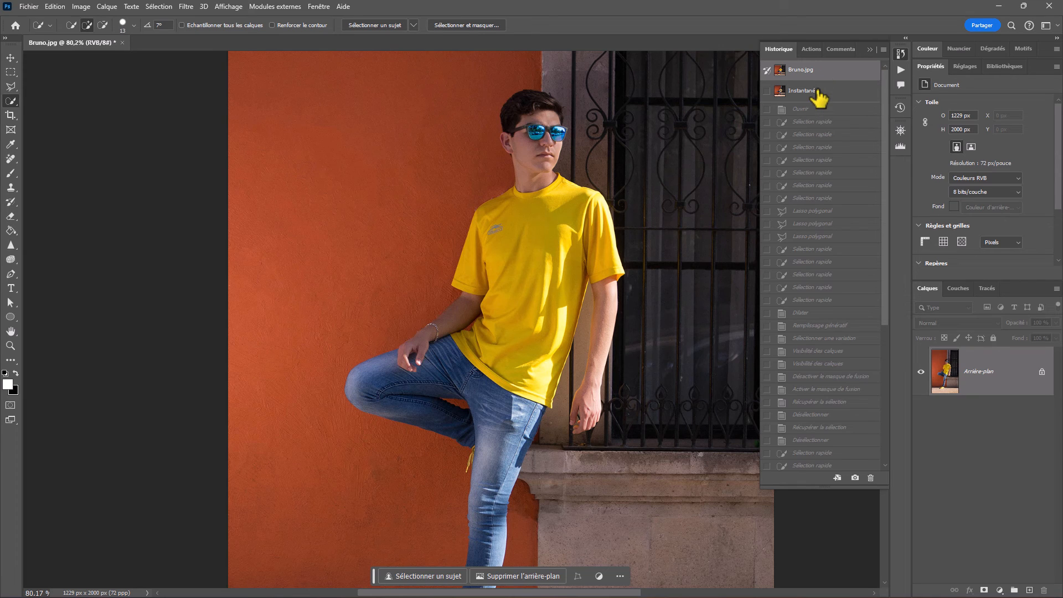
left_click(818, 95)
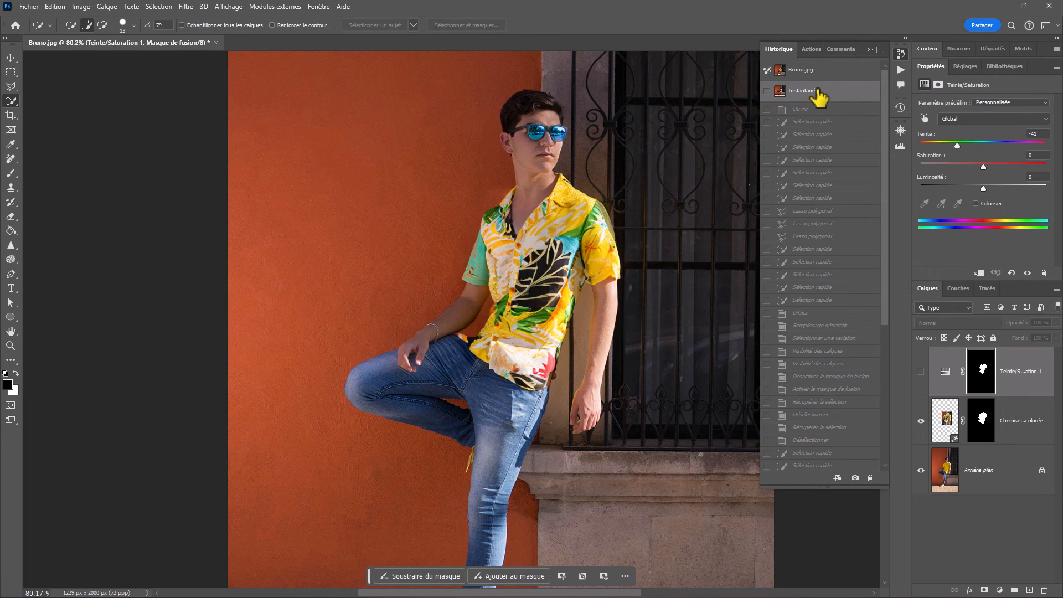